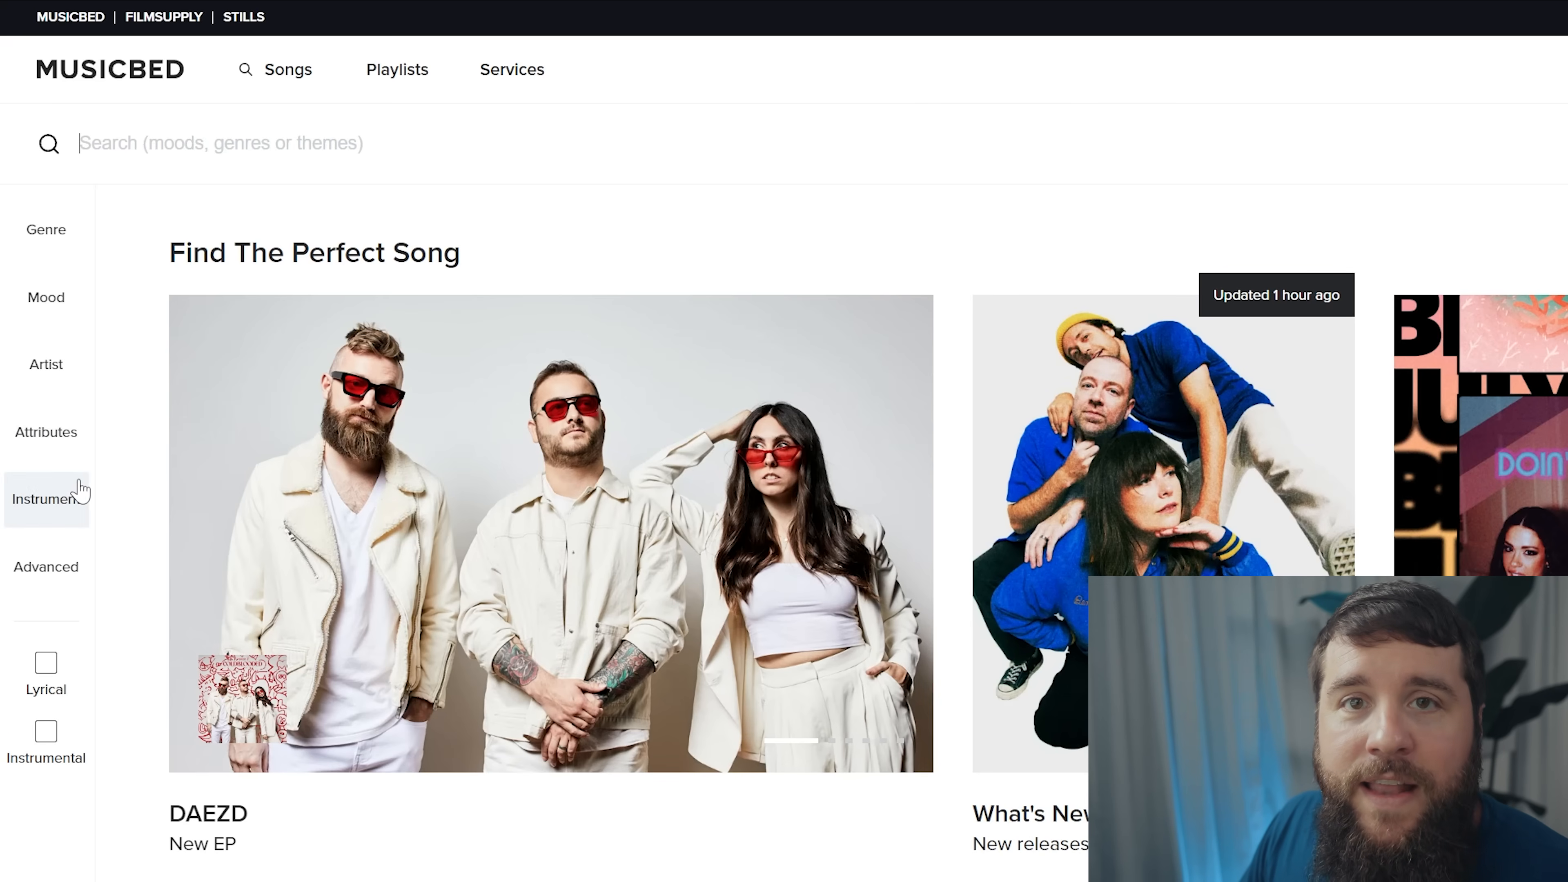
Step: Expand the Key filter in the advanced song filters, then check the key and BPM listed for the song Beyond
left_click(42, 566)
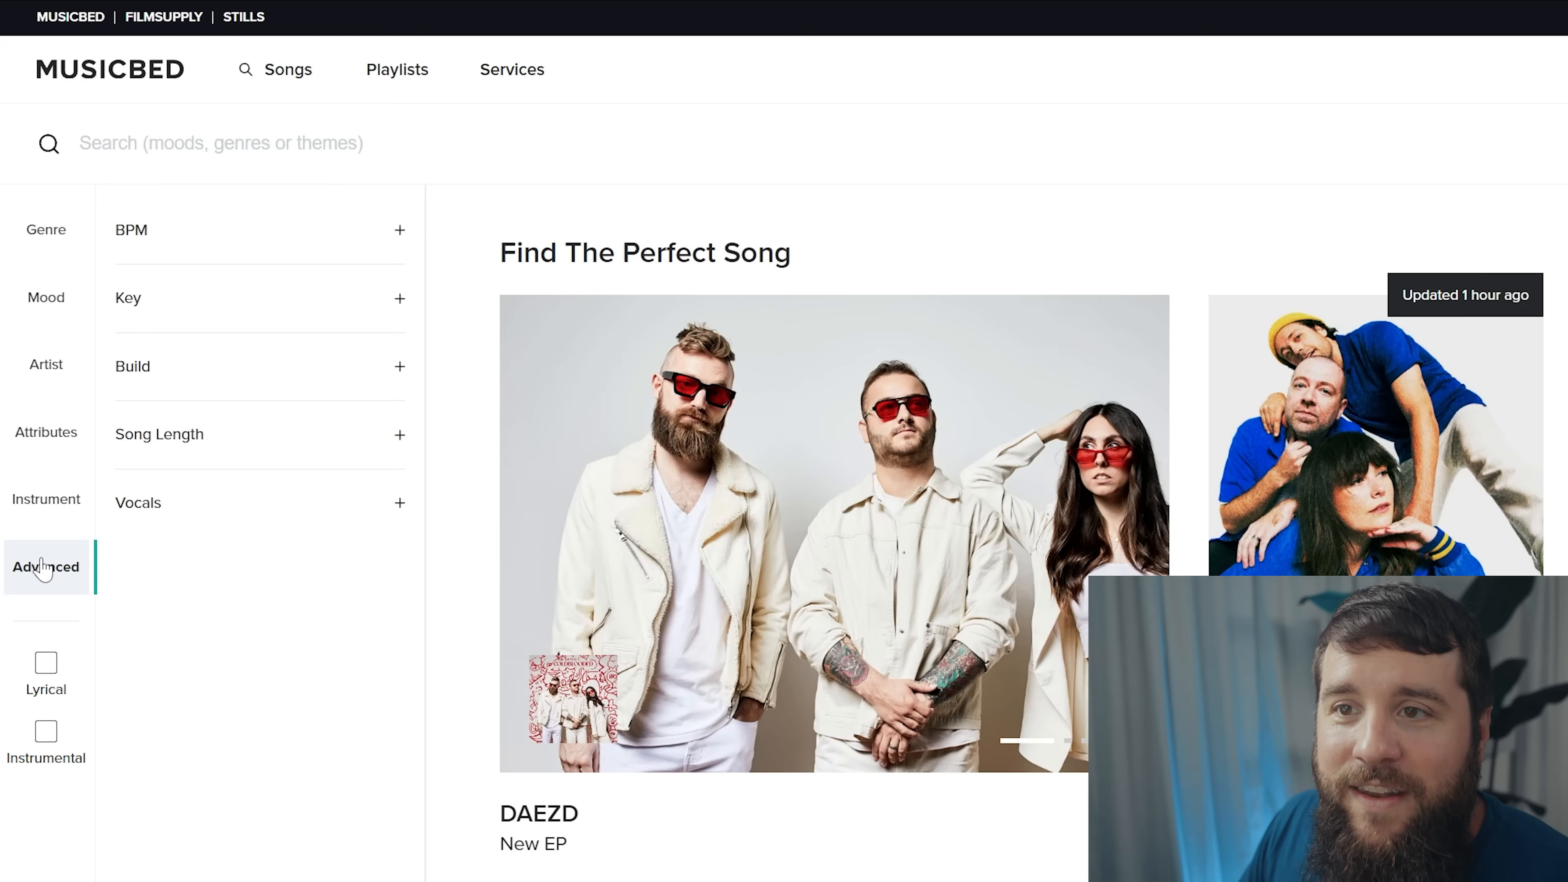
left_click(355, 302)
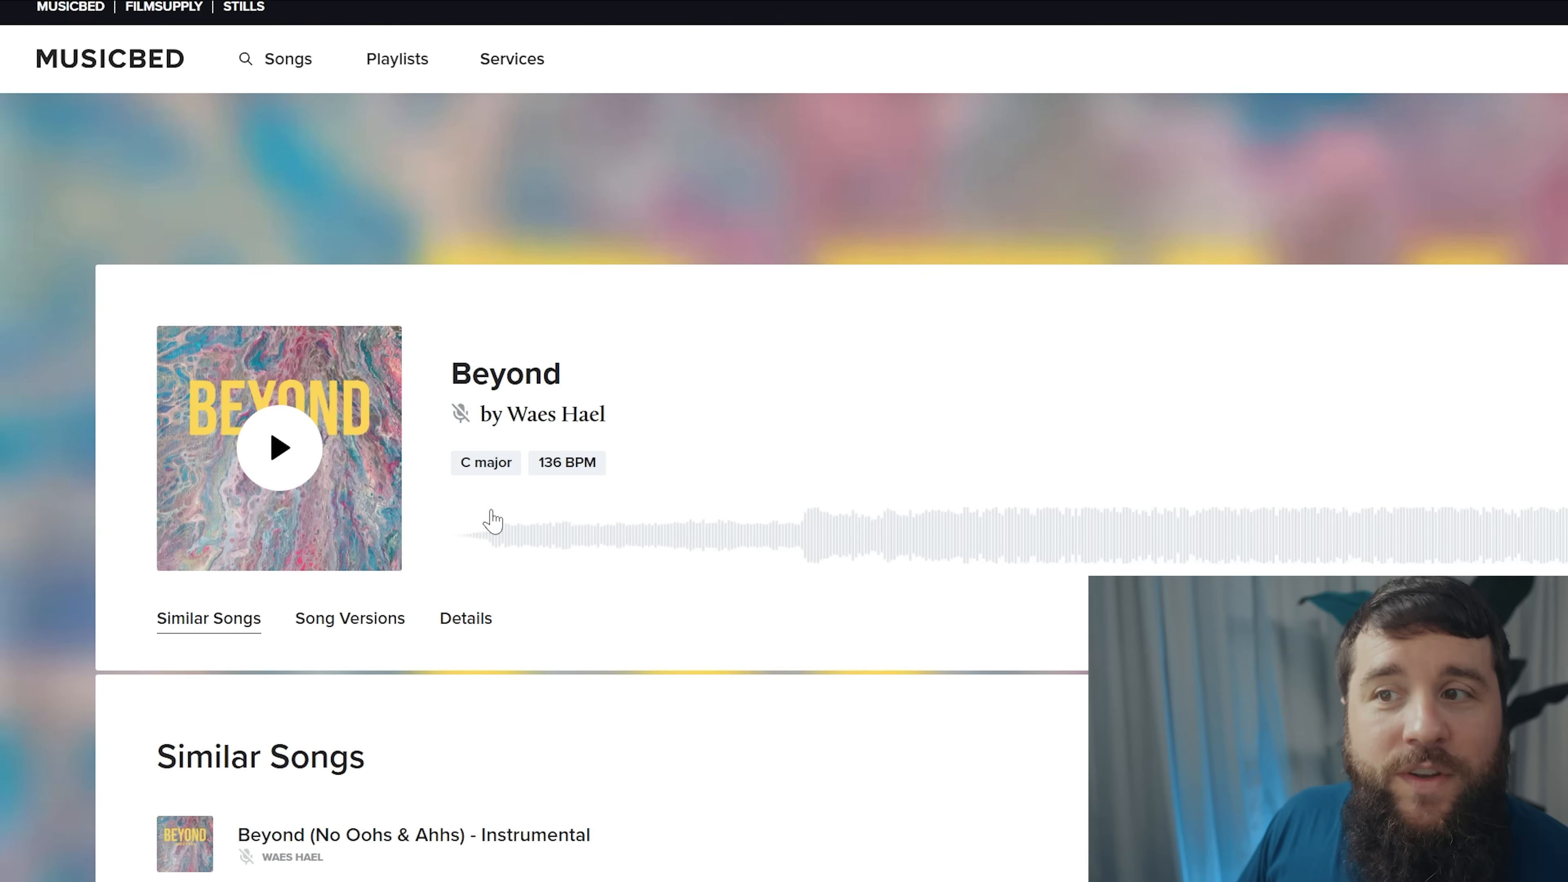
left_click(475, 475)
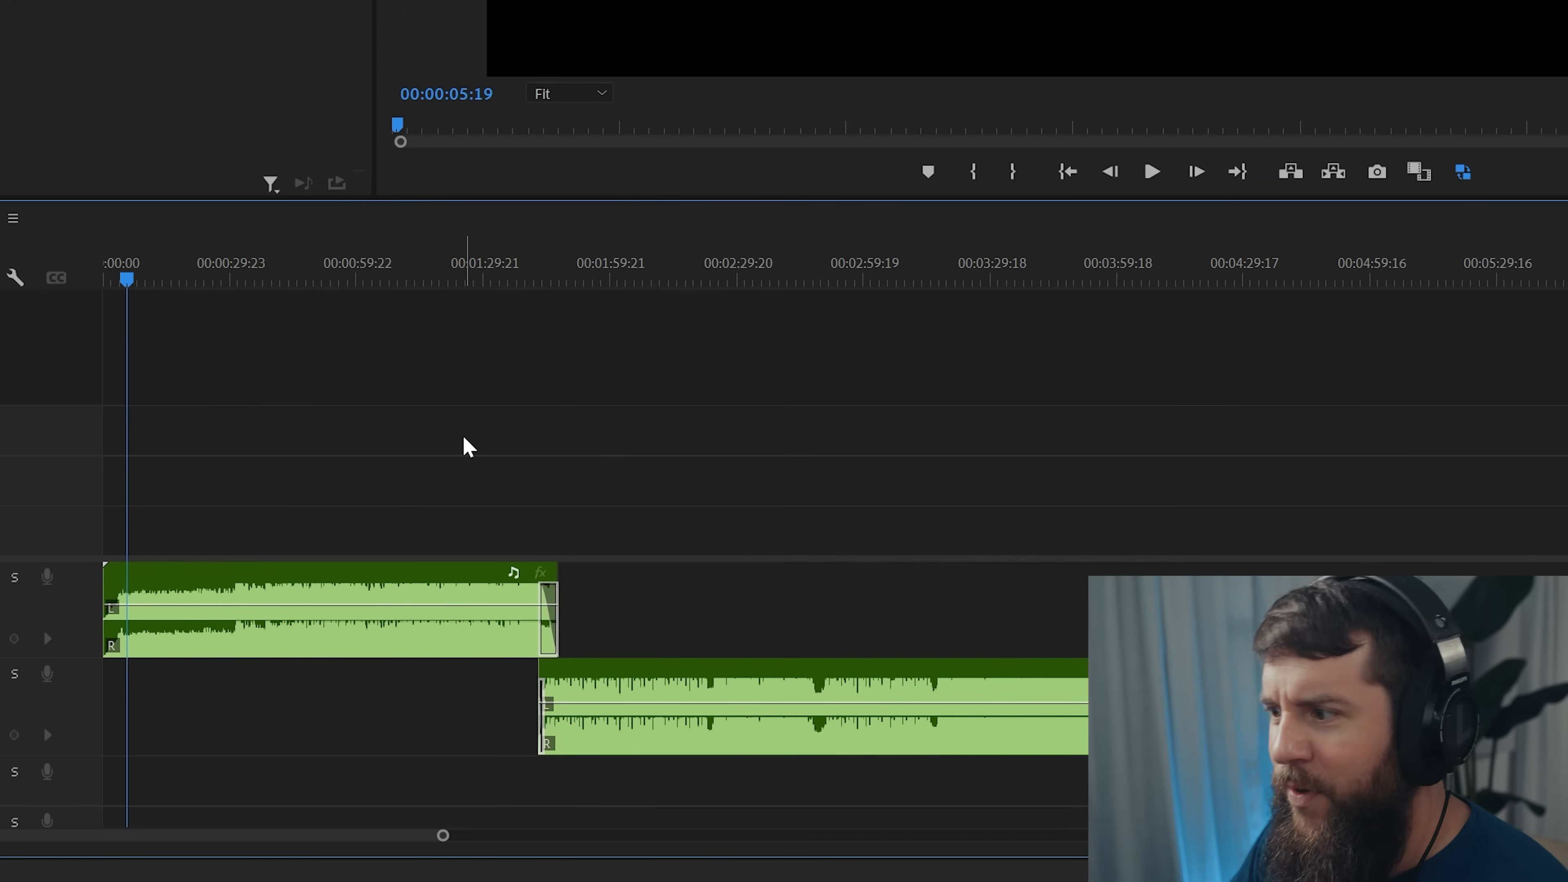
Step: Switch to Premiere Pro and play a short part of the first green music clip from 00:01:02:14, then part of the second green clip
left_click(380, 648)
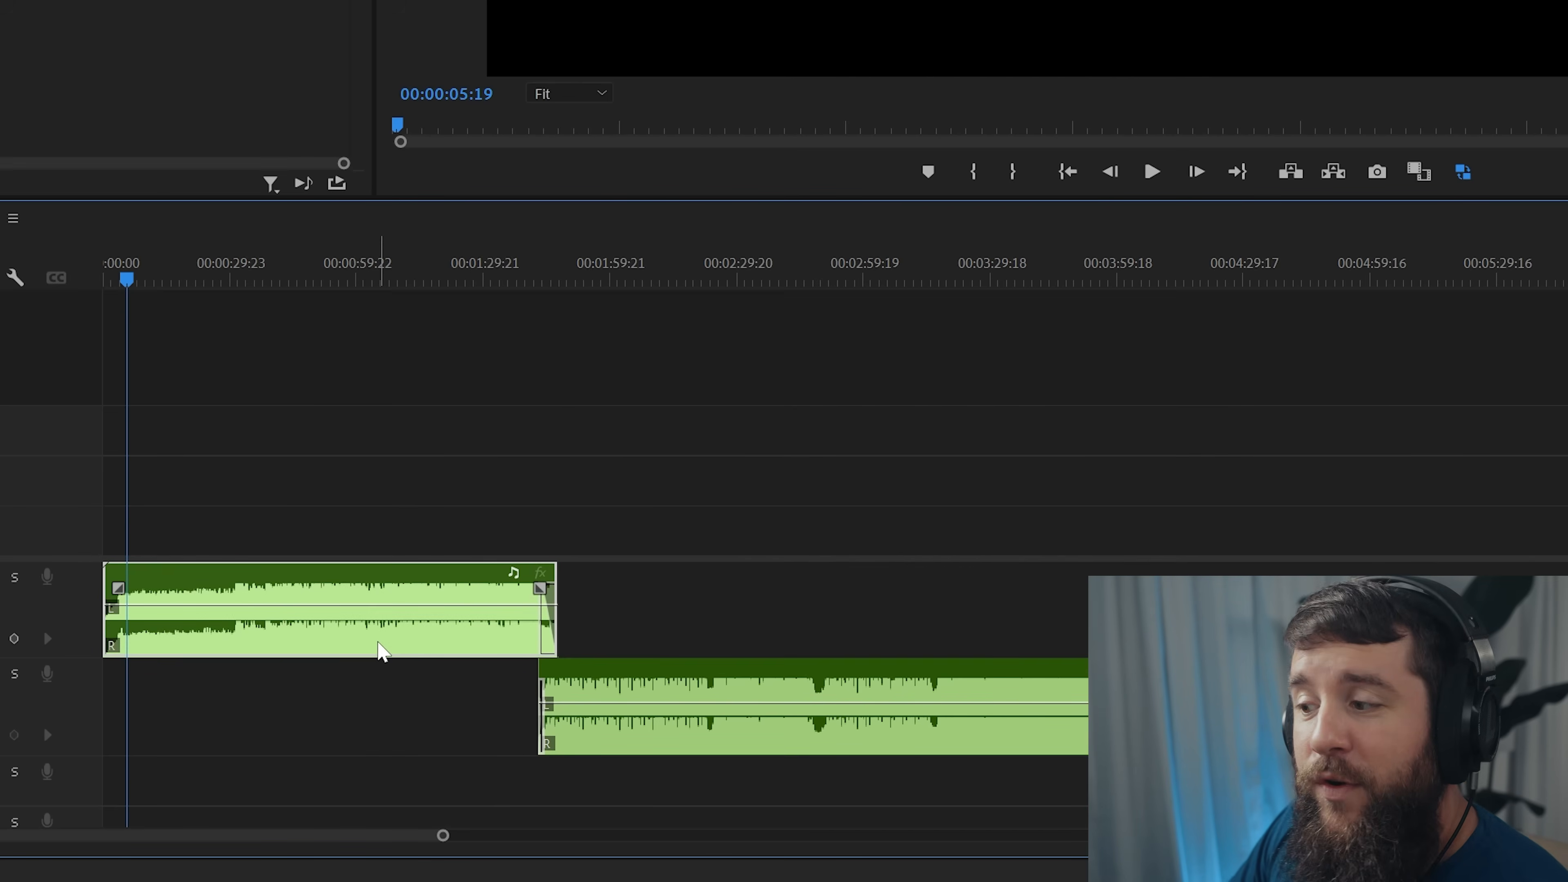
left_click(656, 740)
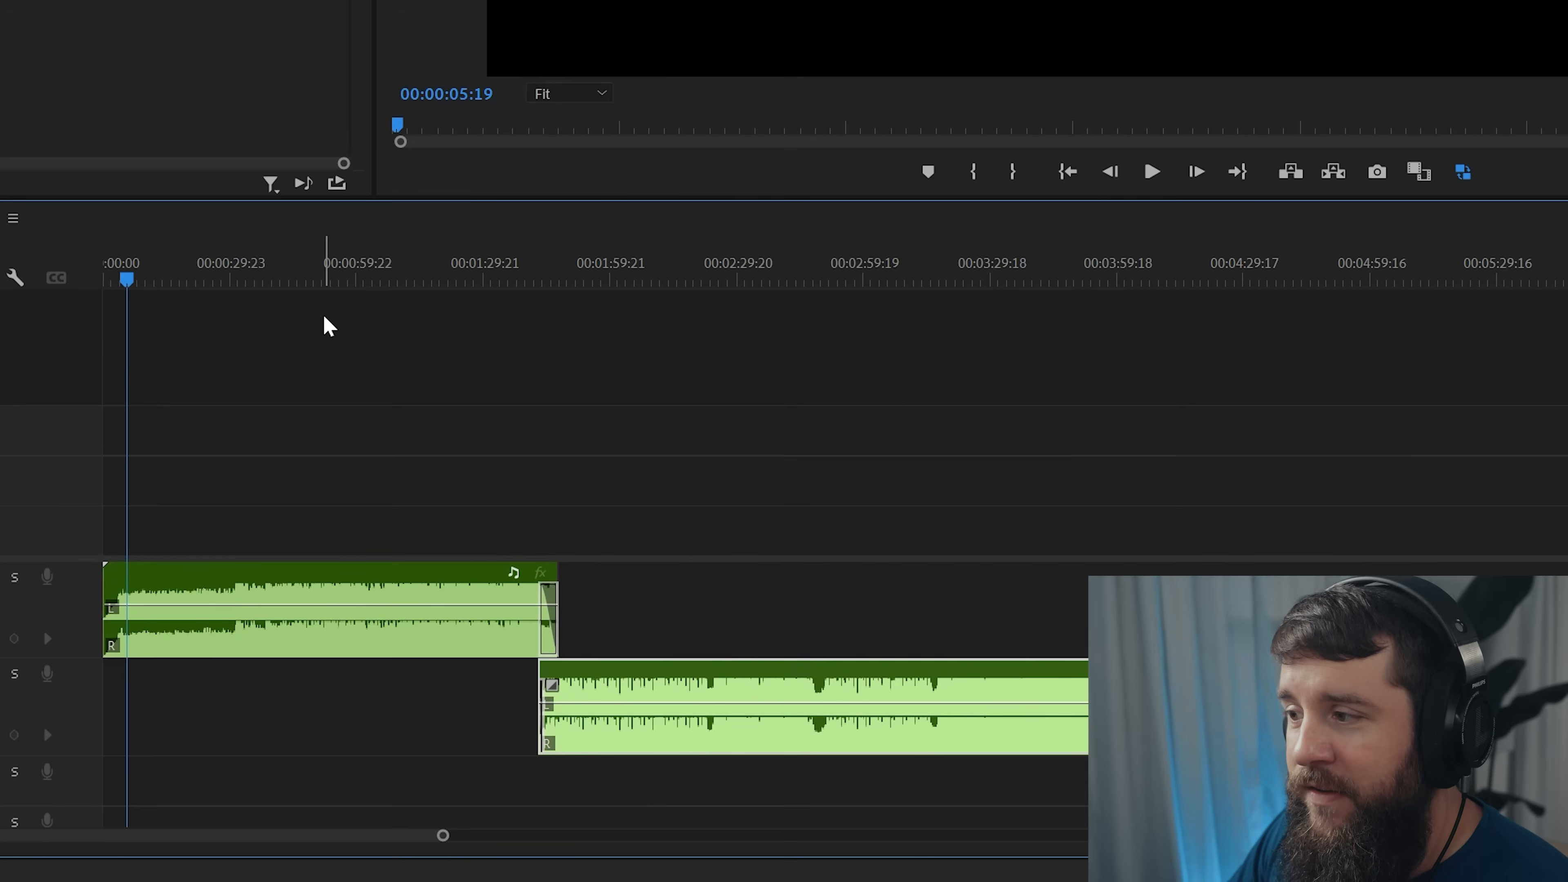
left_click(368, 281)
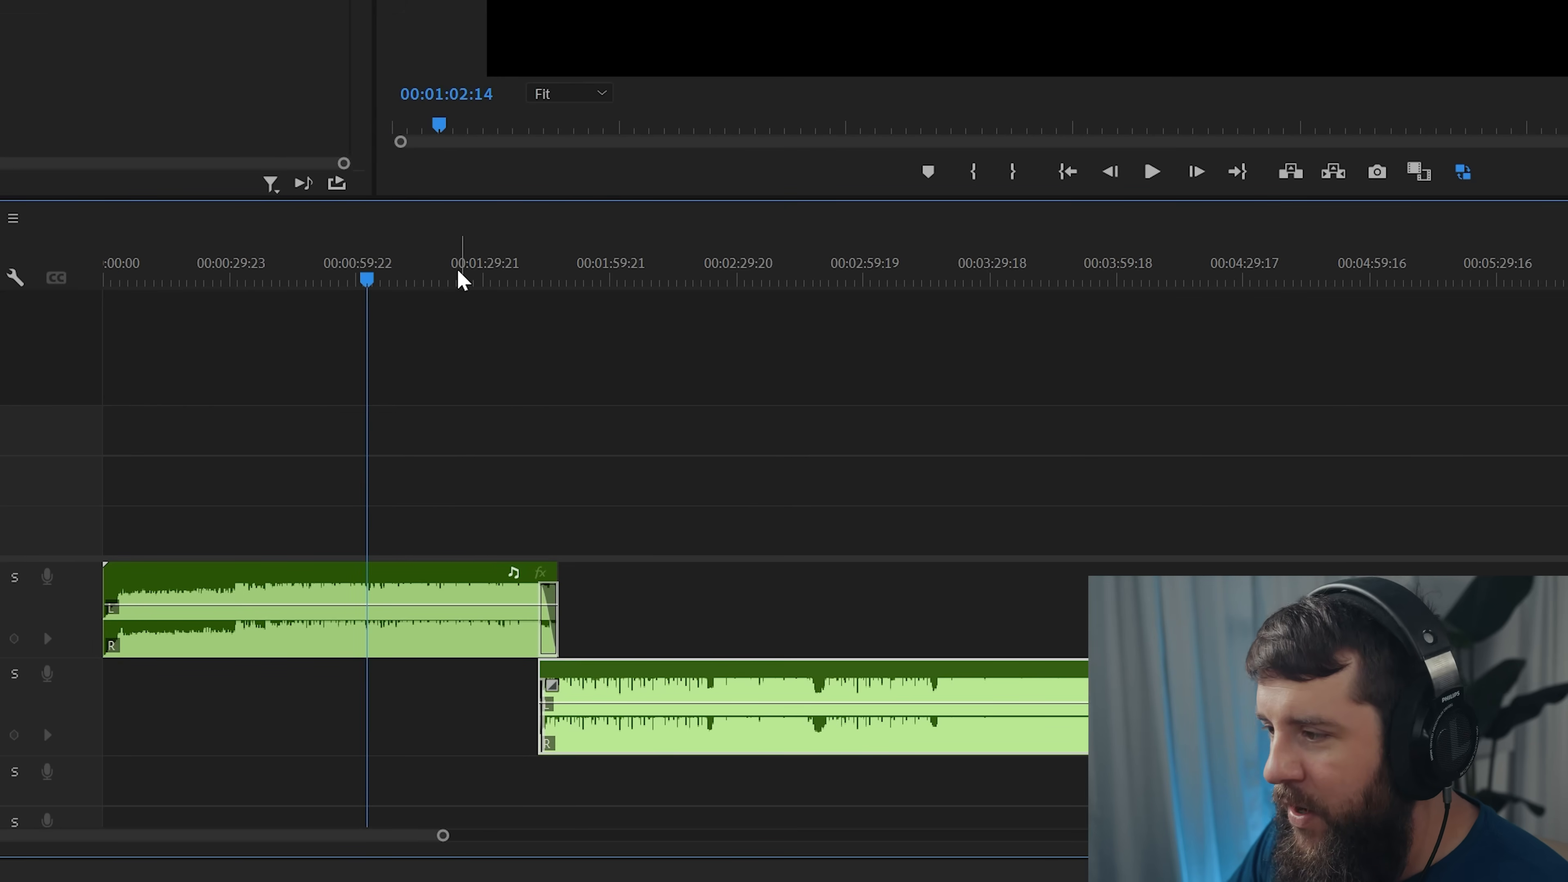
key("space")
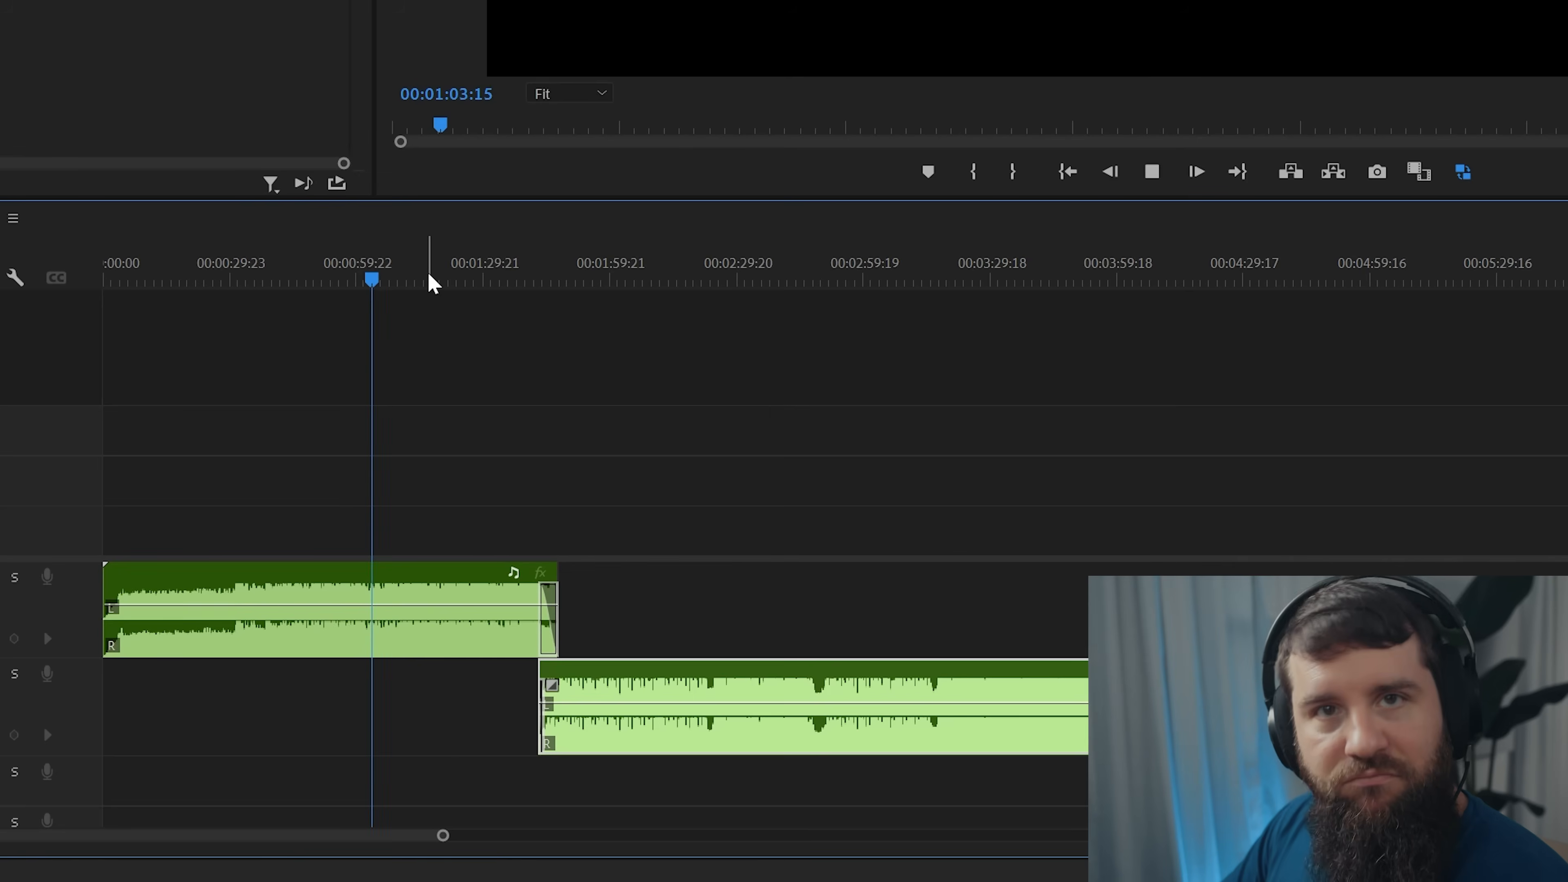
left_click(748, 266)
key("space")
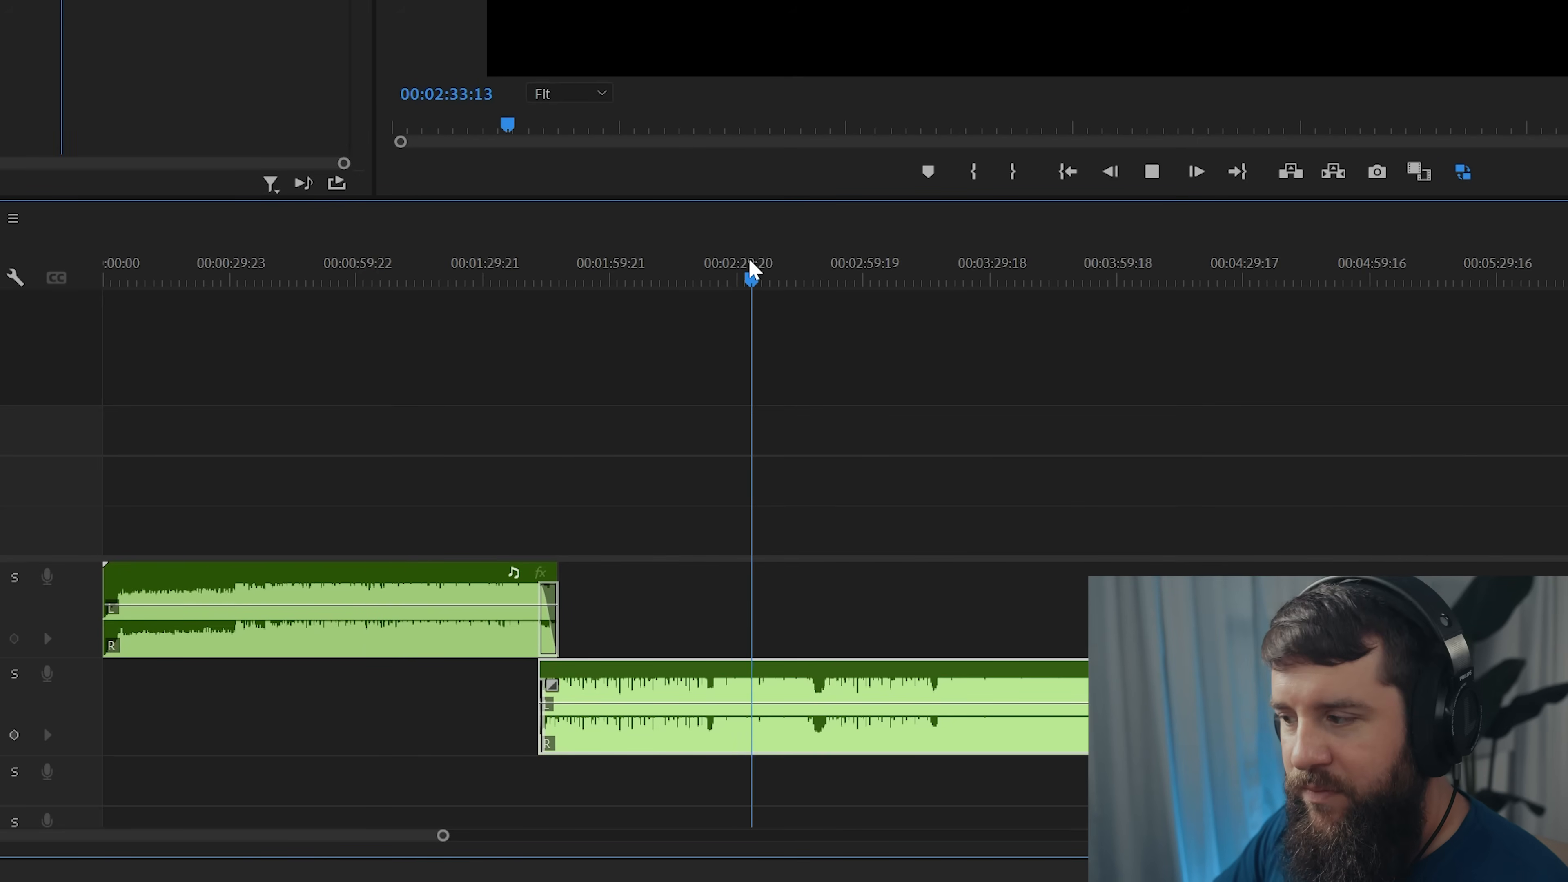
key("space")
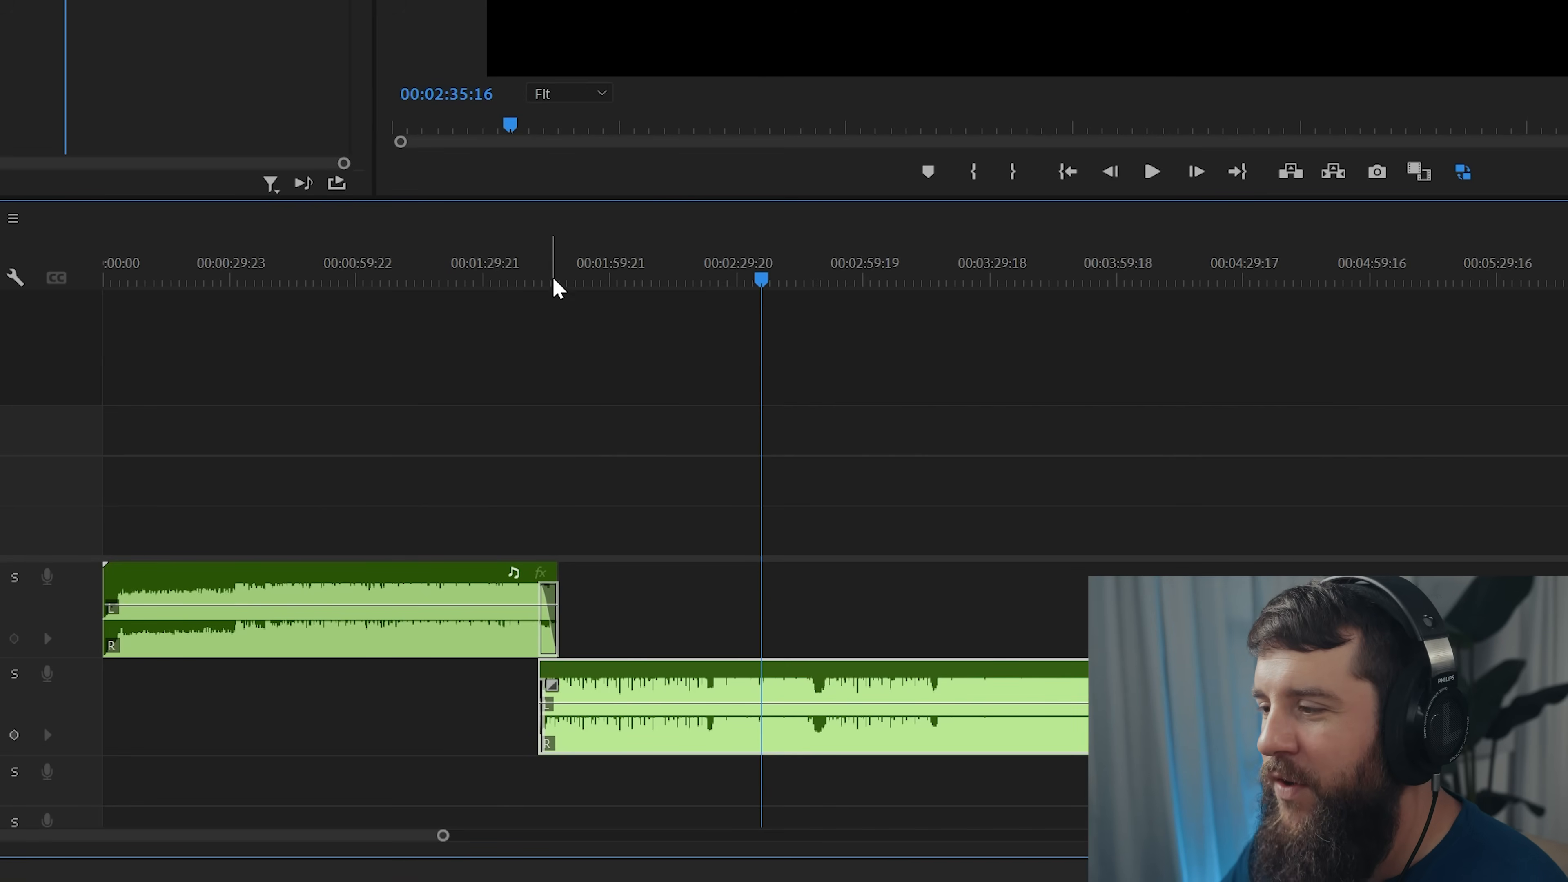
Step: Play the crossfade between the two green music clips, starting shortly before they overlap
left_click(524, 281)
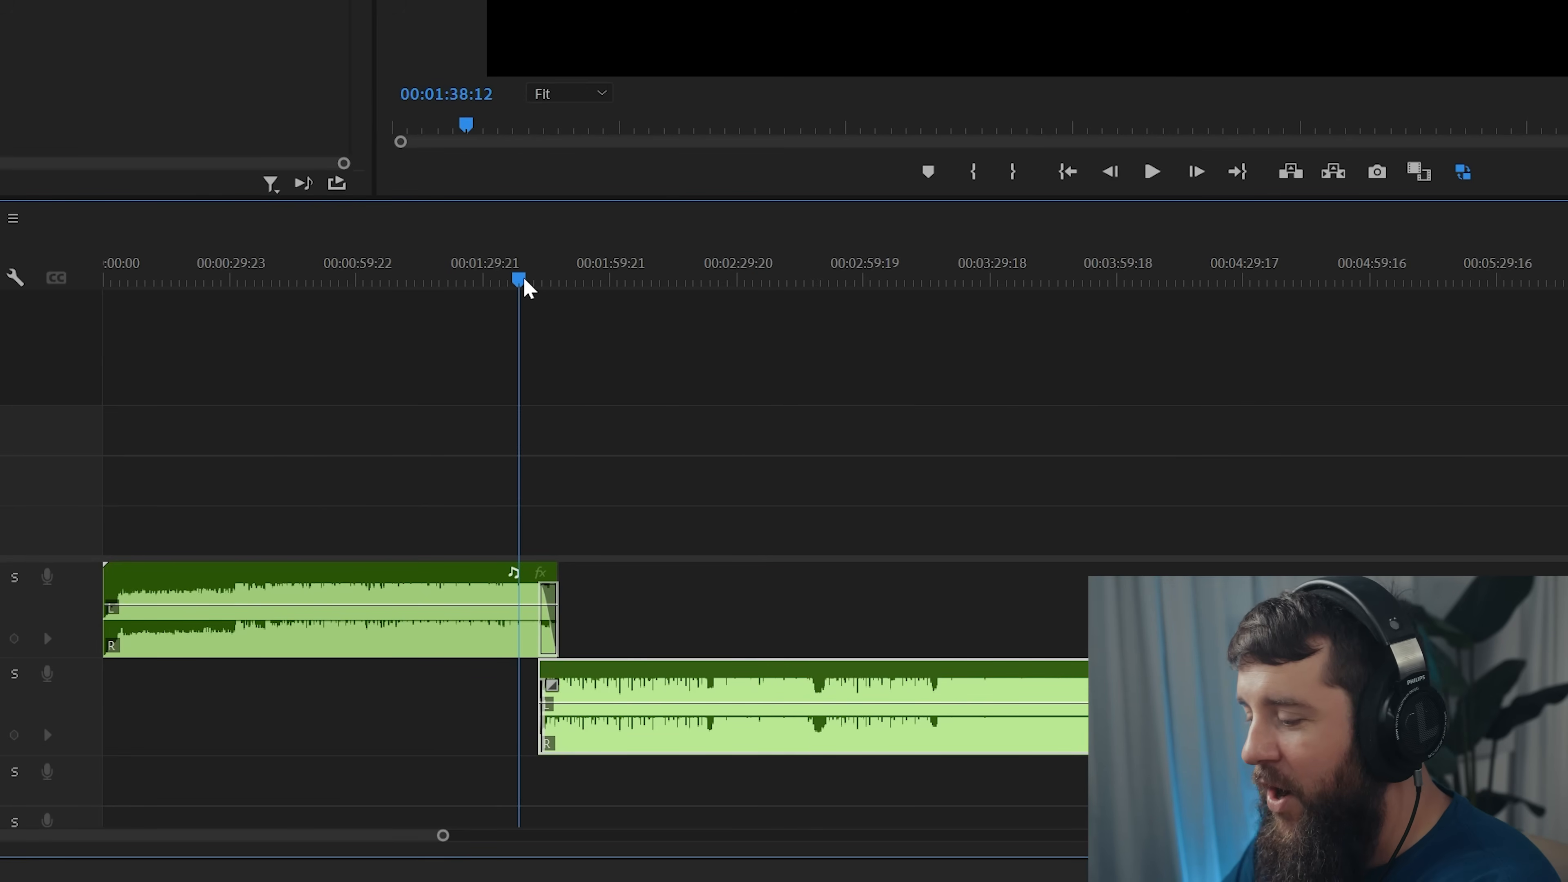
key("=")
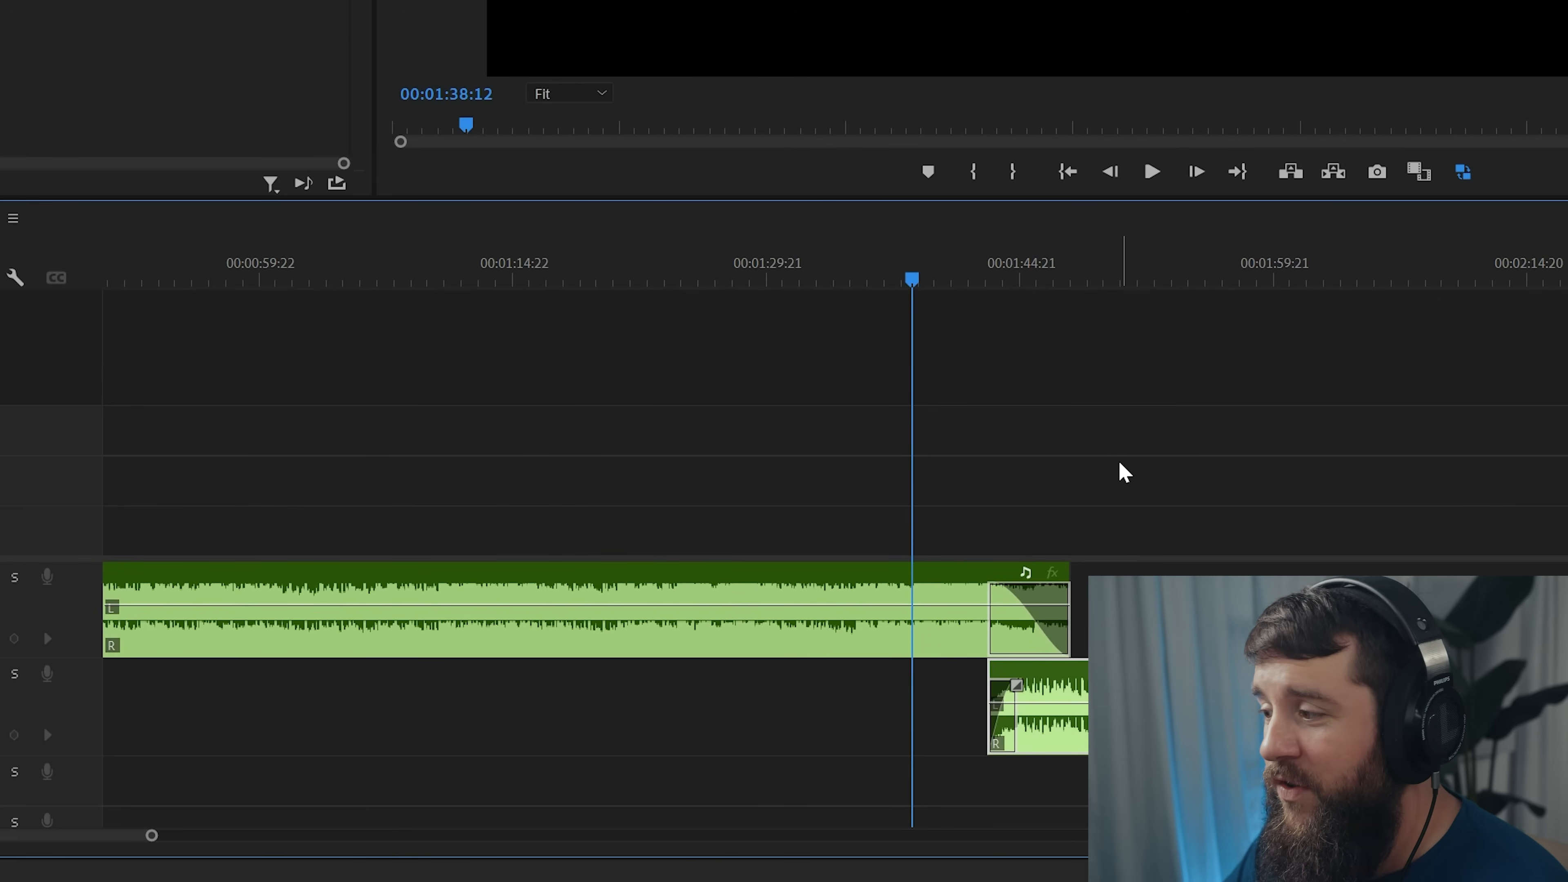
scroll(1109, 476, "down", 3)
scroll(1105, 485, "down", 4)
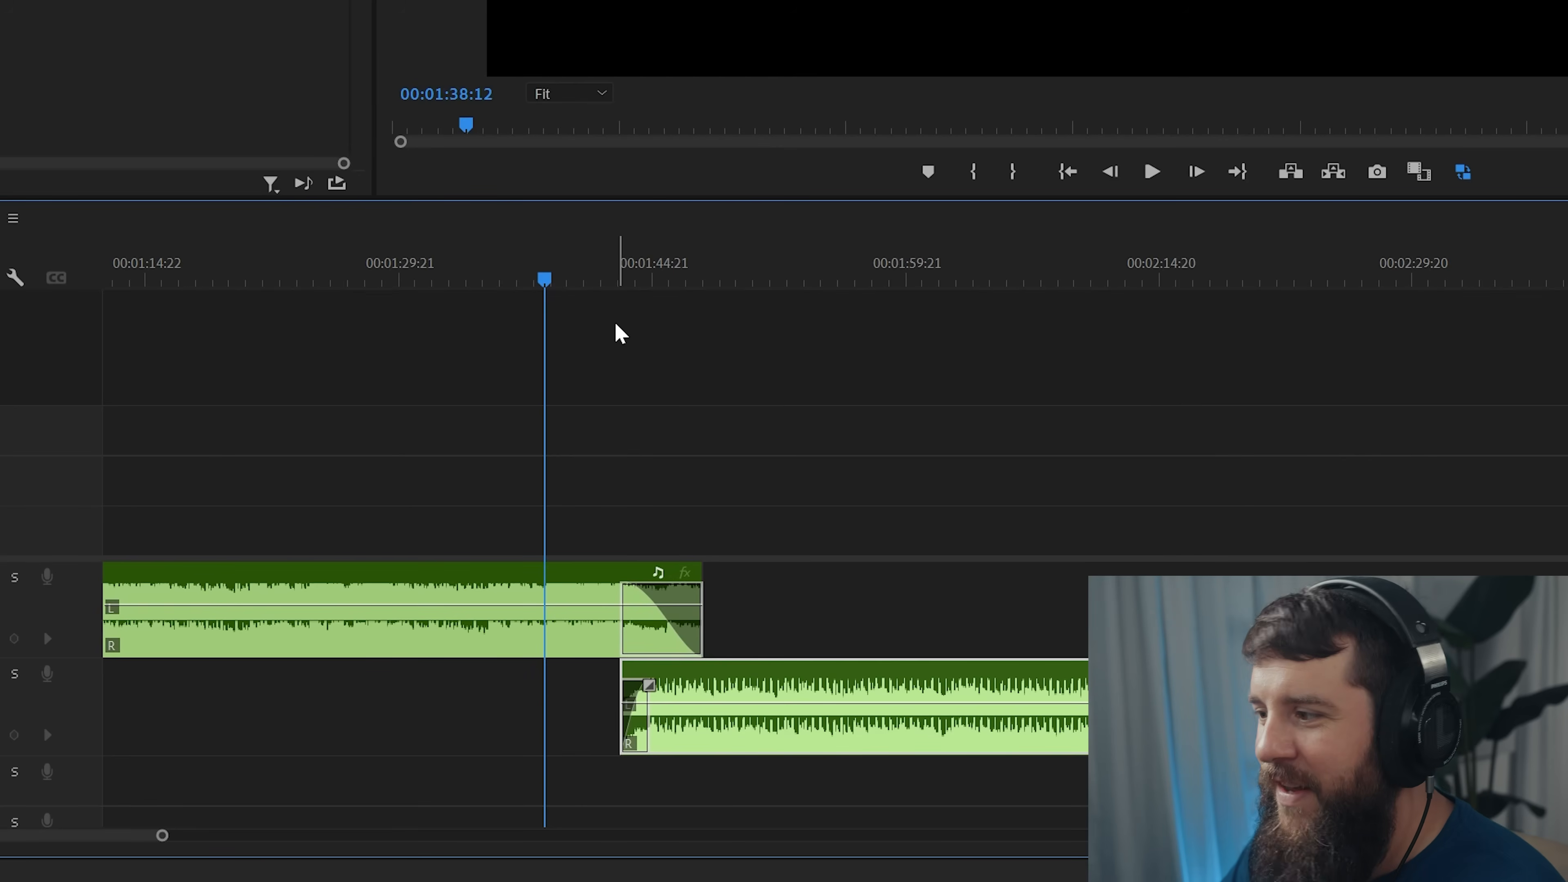
left_click(509, 299)
key("space")
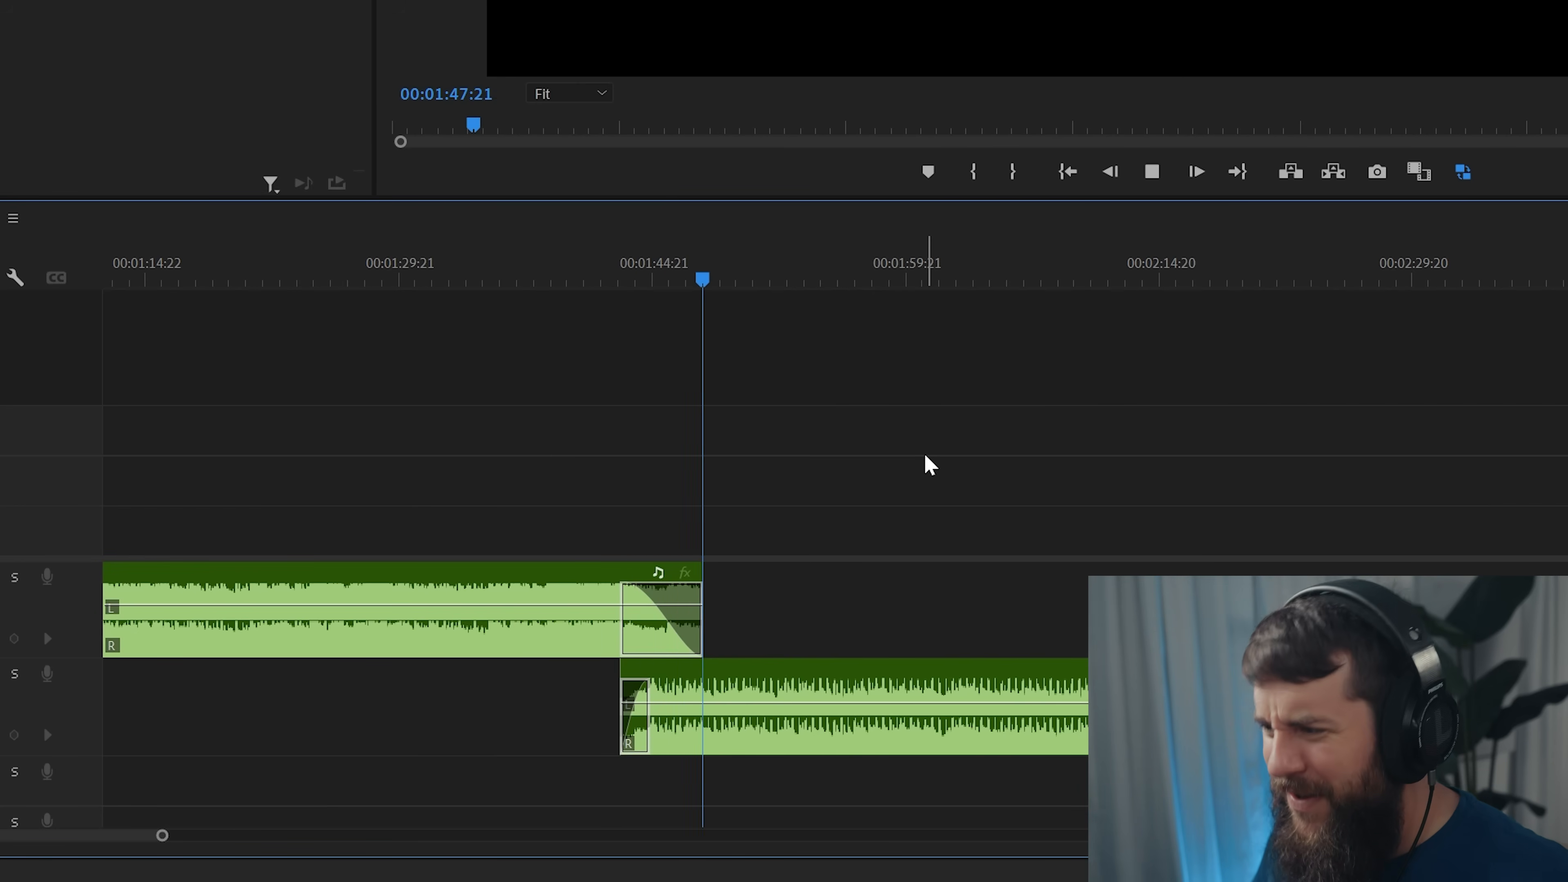
key("space")
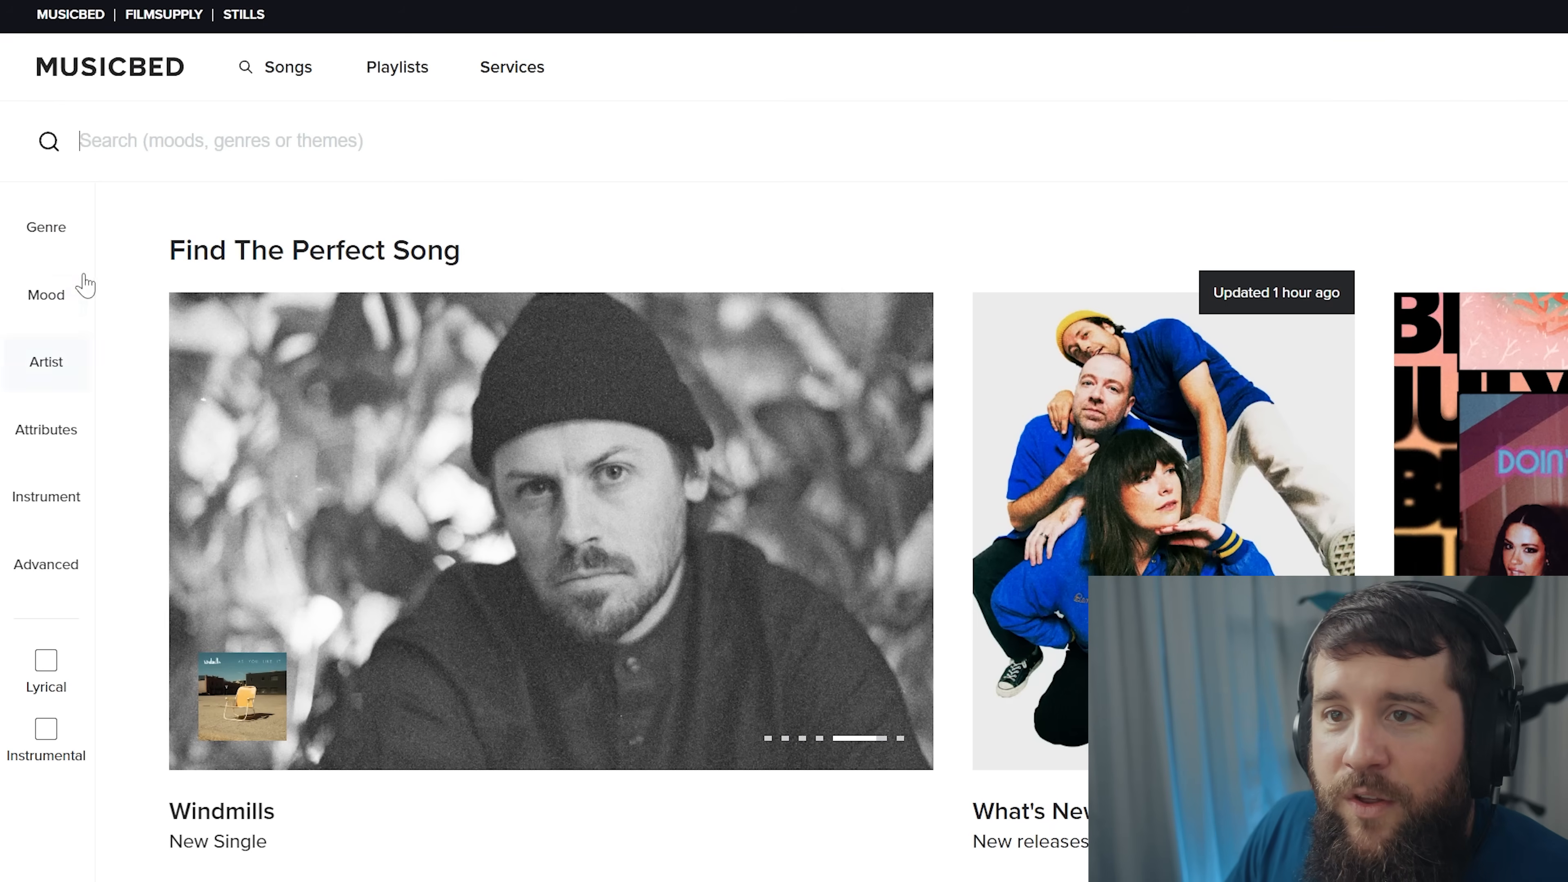
Step: Switch to Musicbed and use the advanced BPM filter to limit the songs to 38 to 83 BPM
left_click(49, 575)
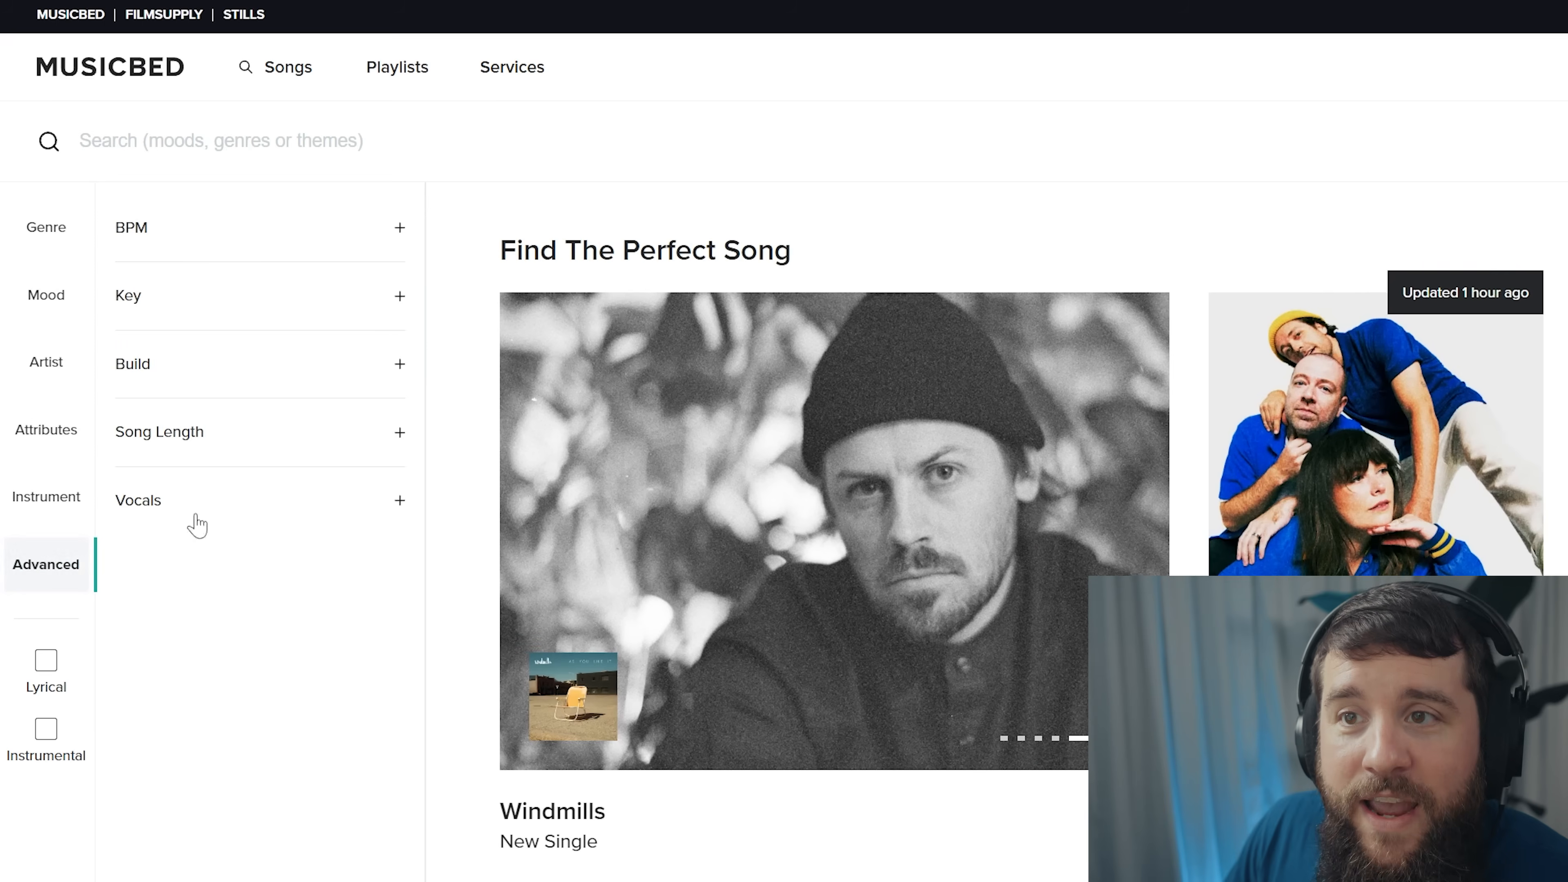
left_click(208, 244)
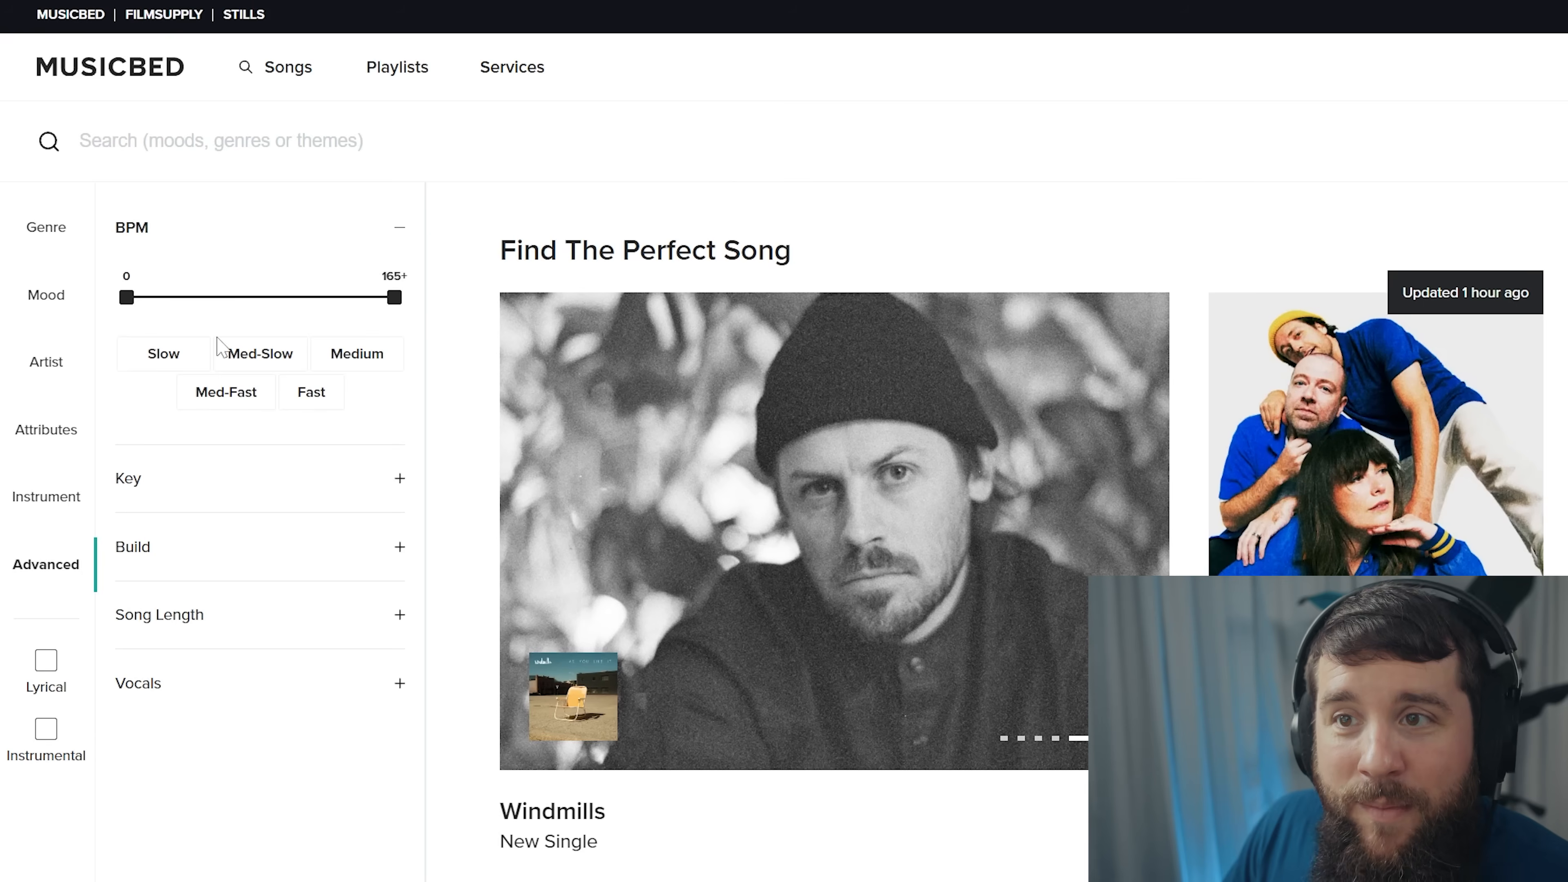
left_click_drag(122, 304, 181, 303)
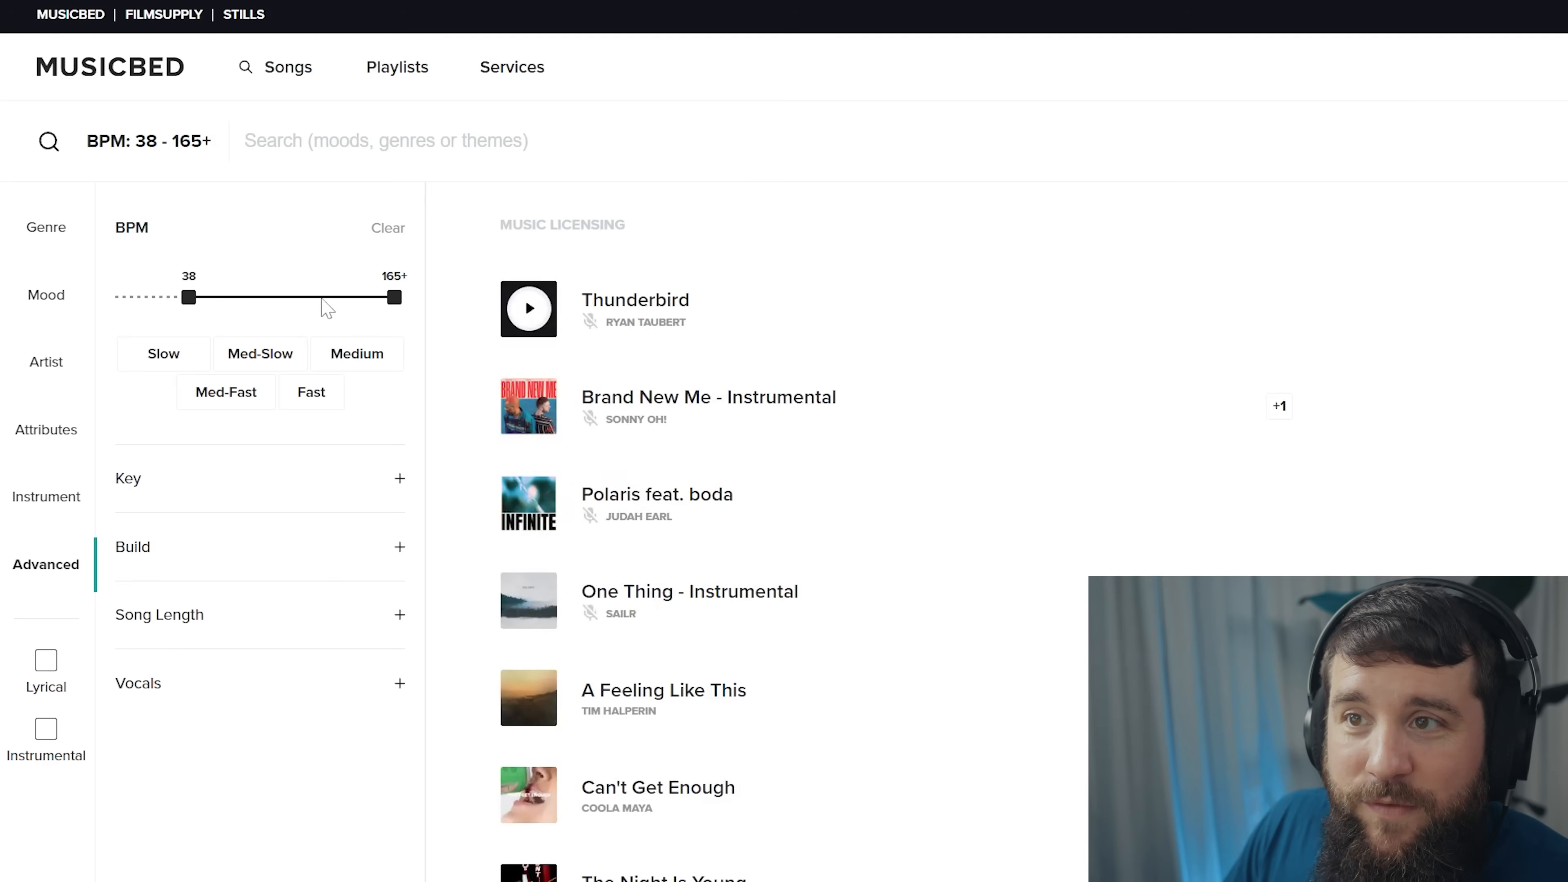
left_click_drag(394, 298, 216, 309)
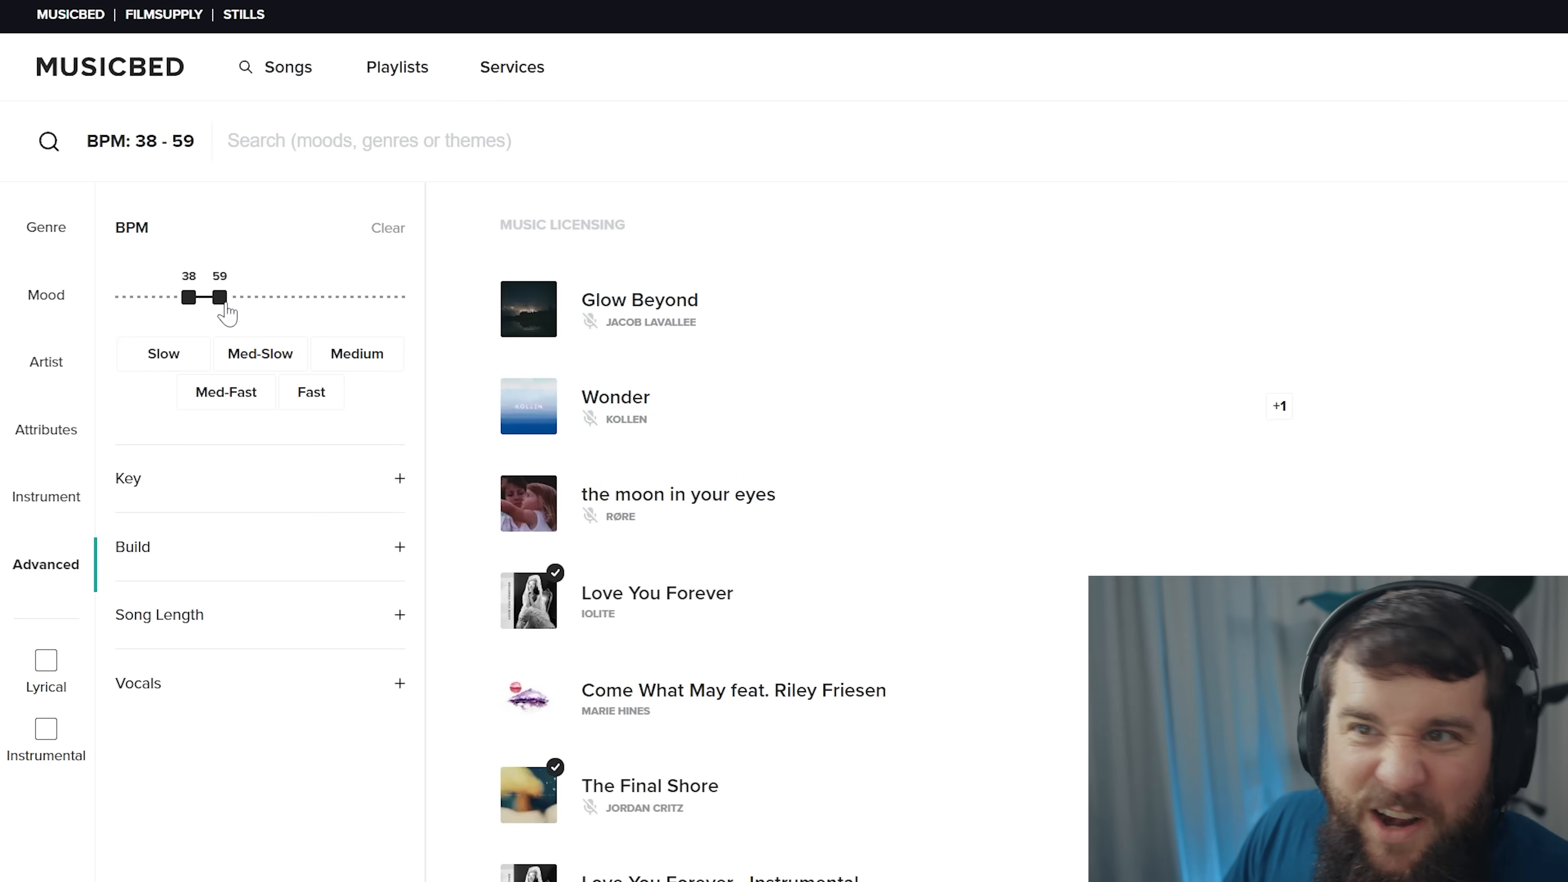
left_click(257, 302)
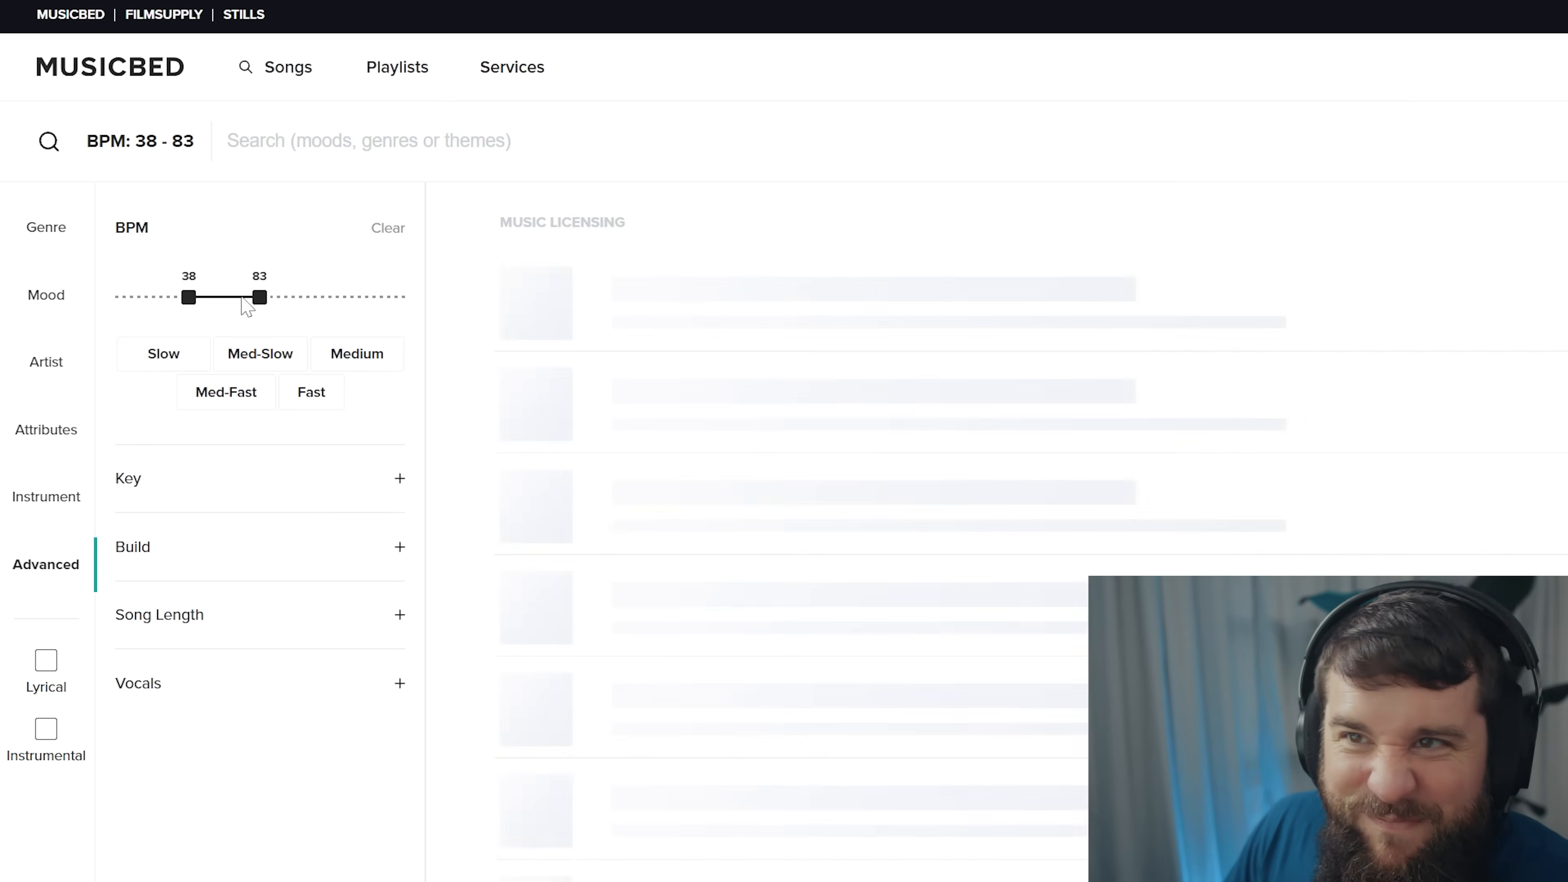
Step: Try the Slow, Medium and Med-Fast tempo presets, then filter the songs with the Fast preset
left_click(197, 366)
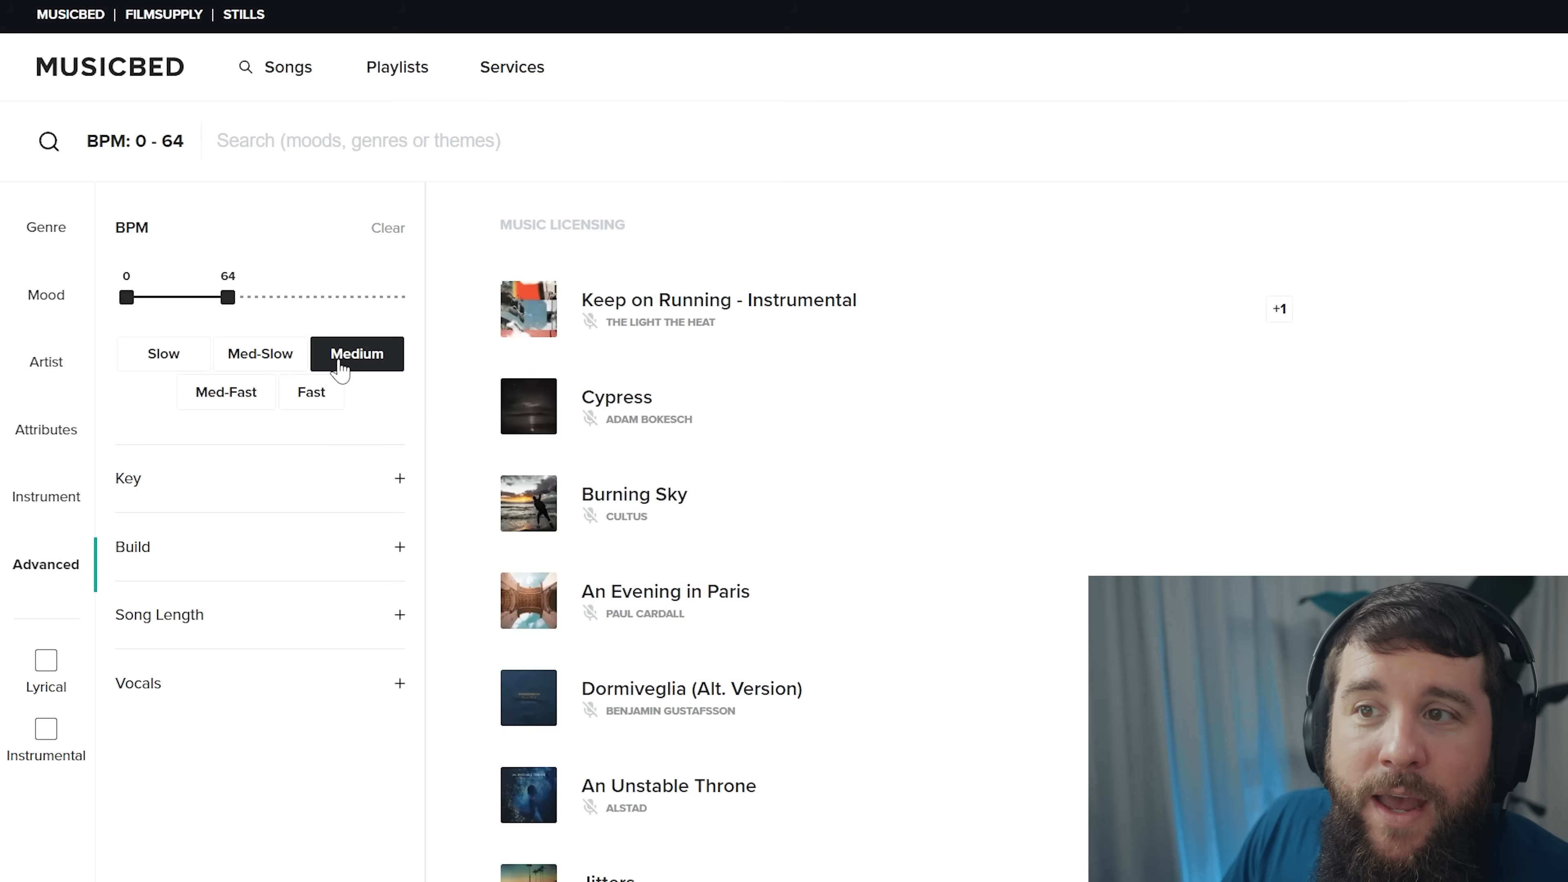
left_click(351, 355)
left_click(264, 393)
left_click(308, 401)
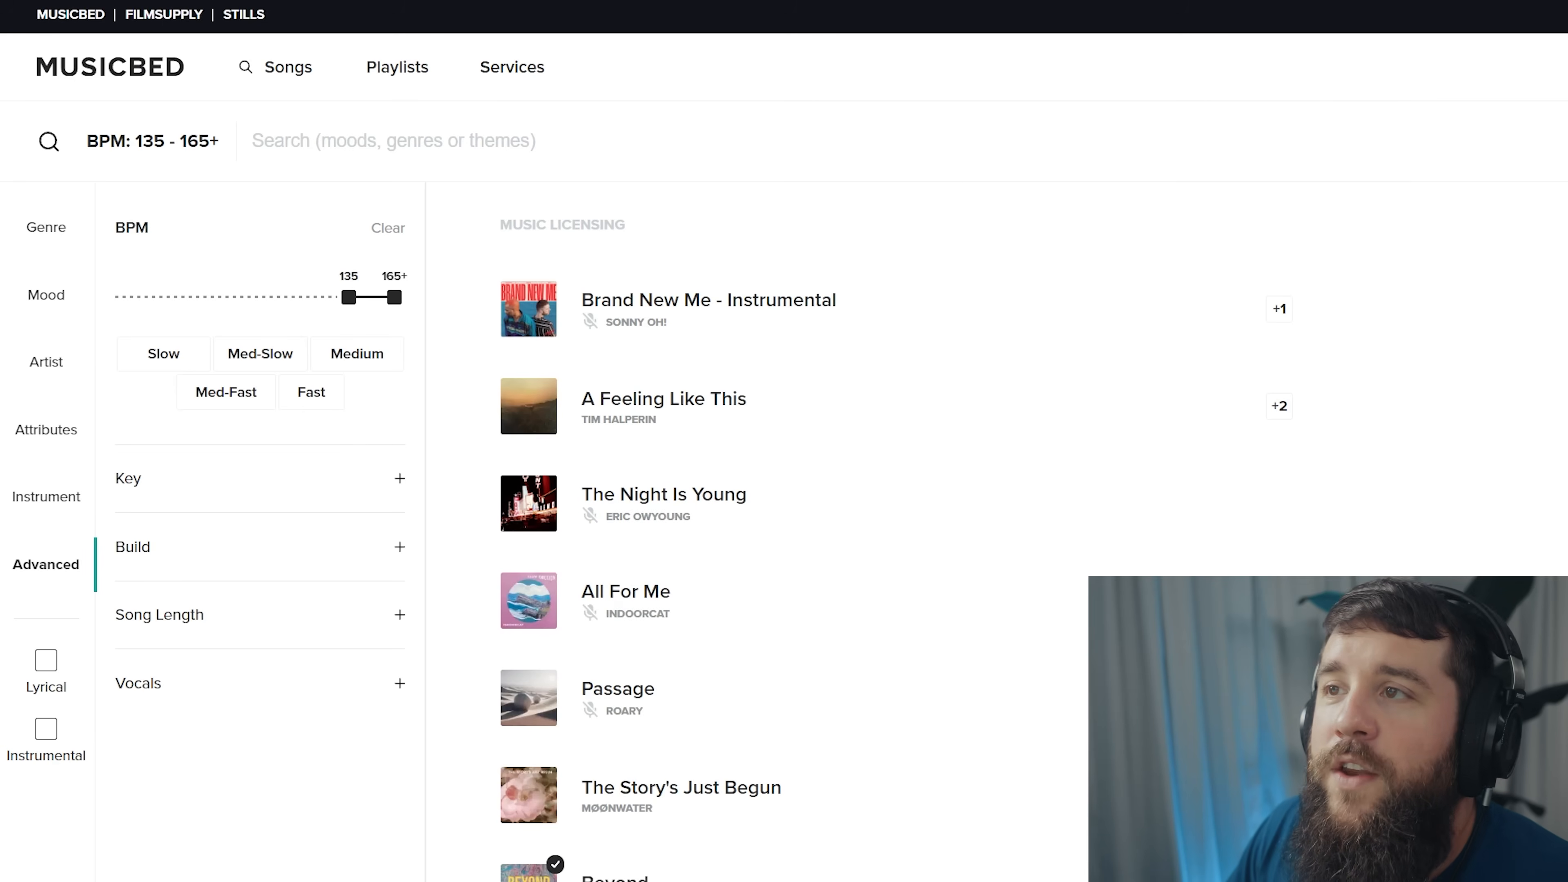
Step: Switch to Premiere Pro, set the playhead to 00:11:23:18 and examine the two overlapping purple music clips
left_click(895, 1)
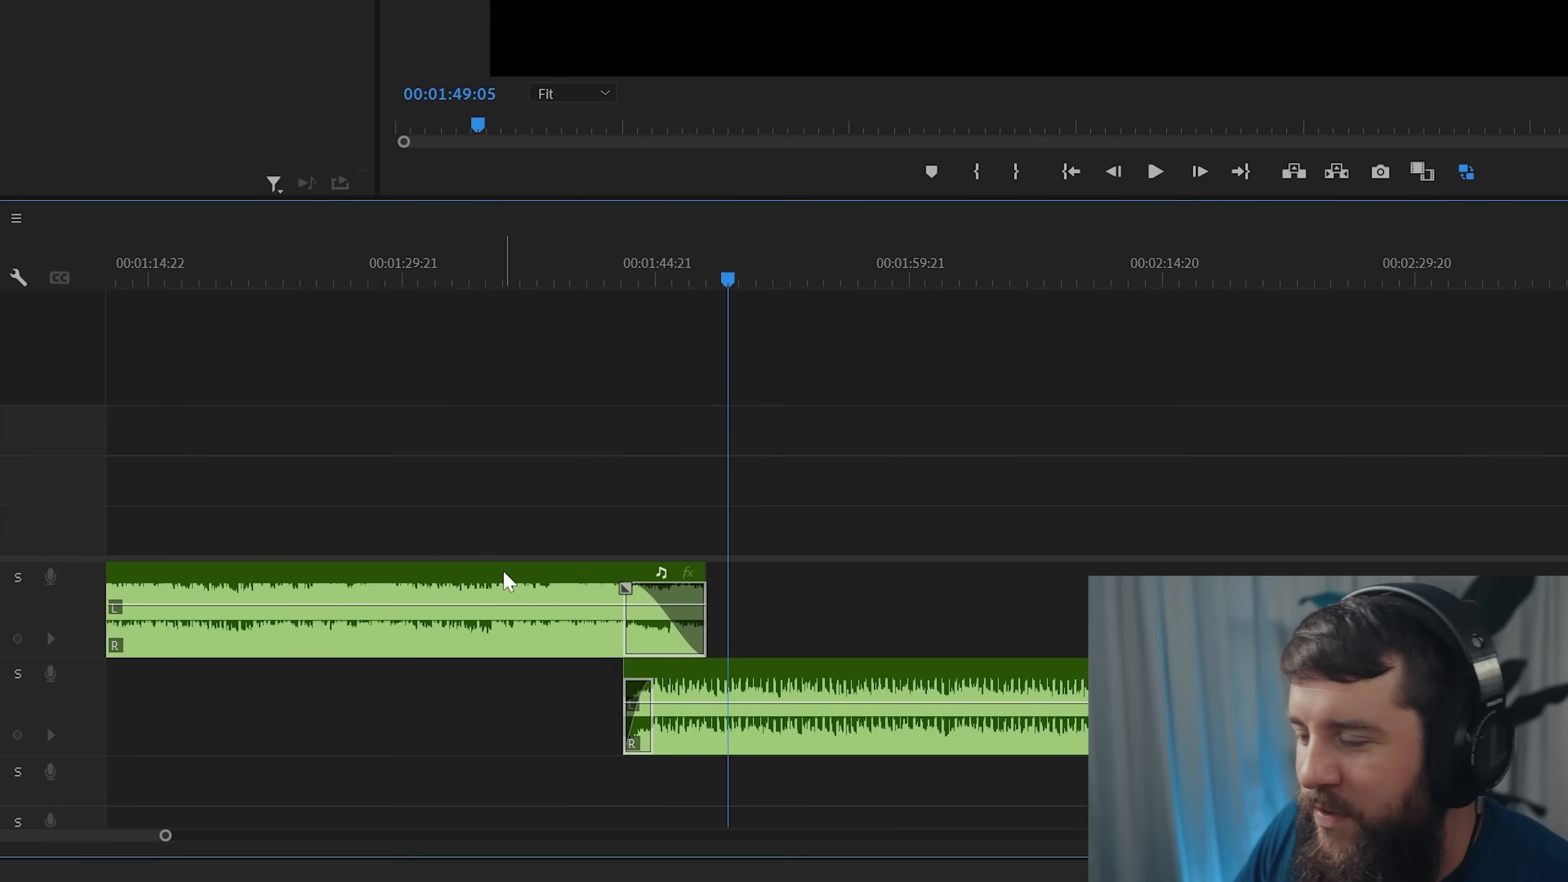
scroll(1166, 390, "right", 15)
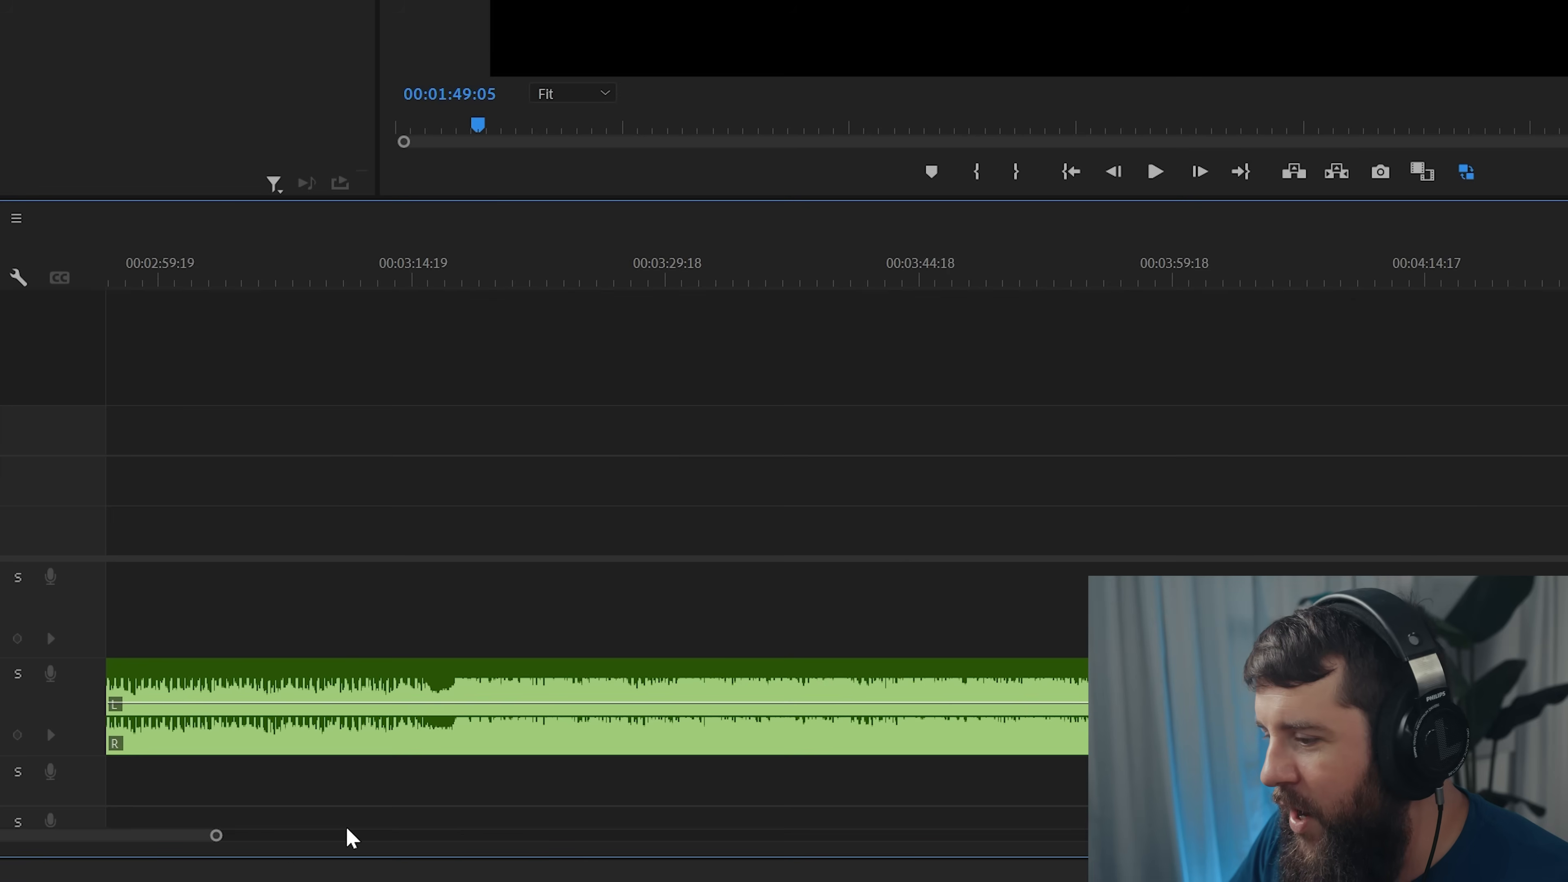
left_click_drag(179, 840, 403, 844)
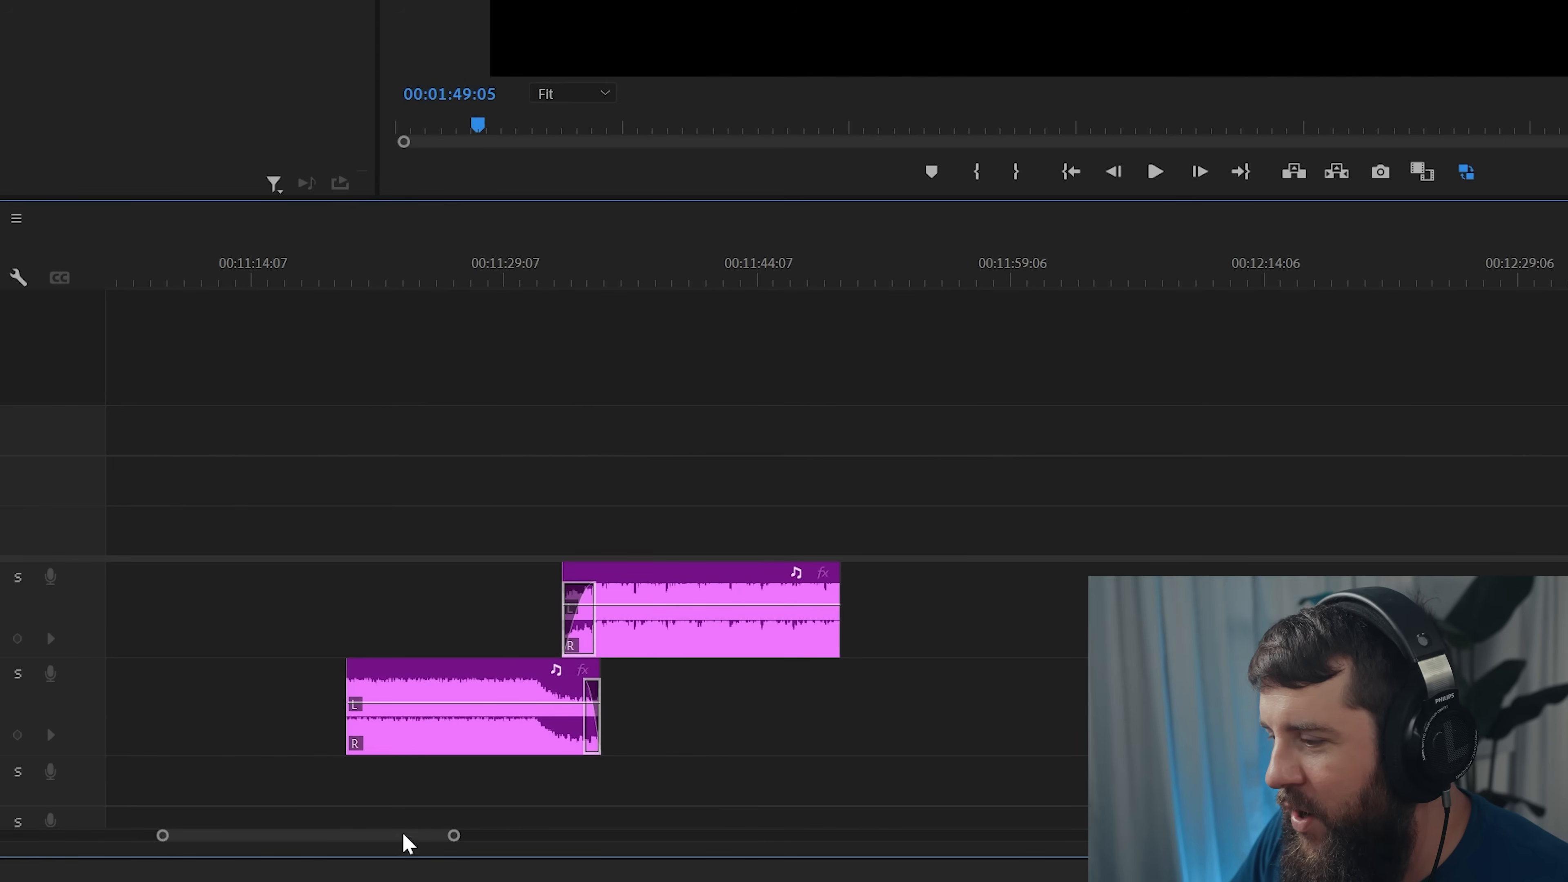
left_click(410, 281)
left_click(453, 667)
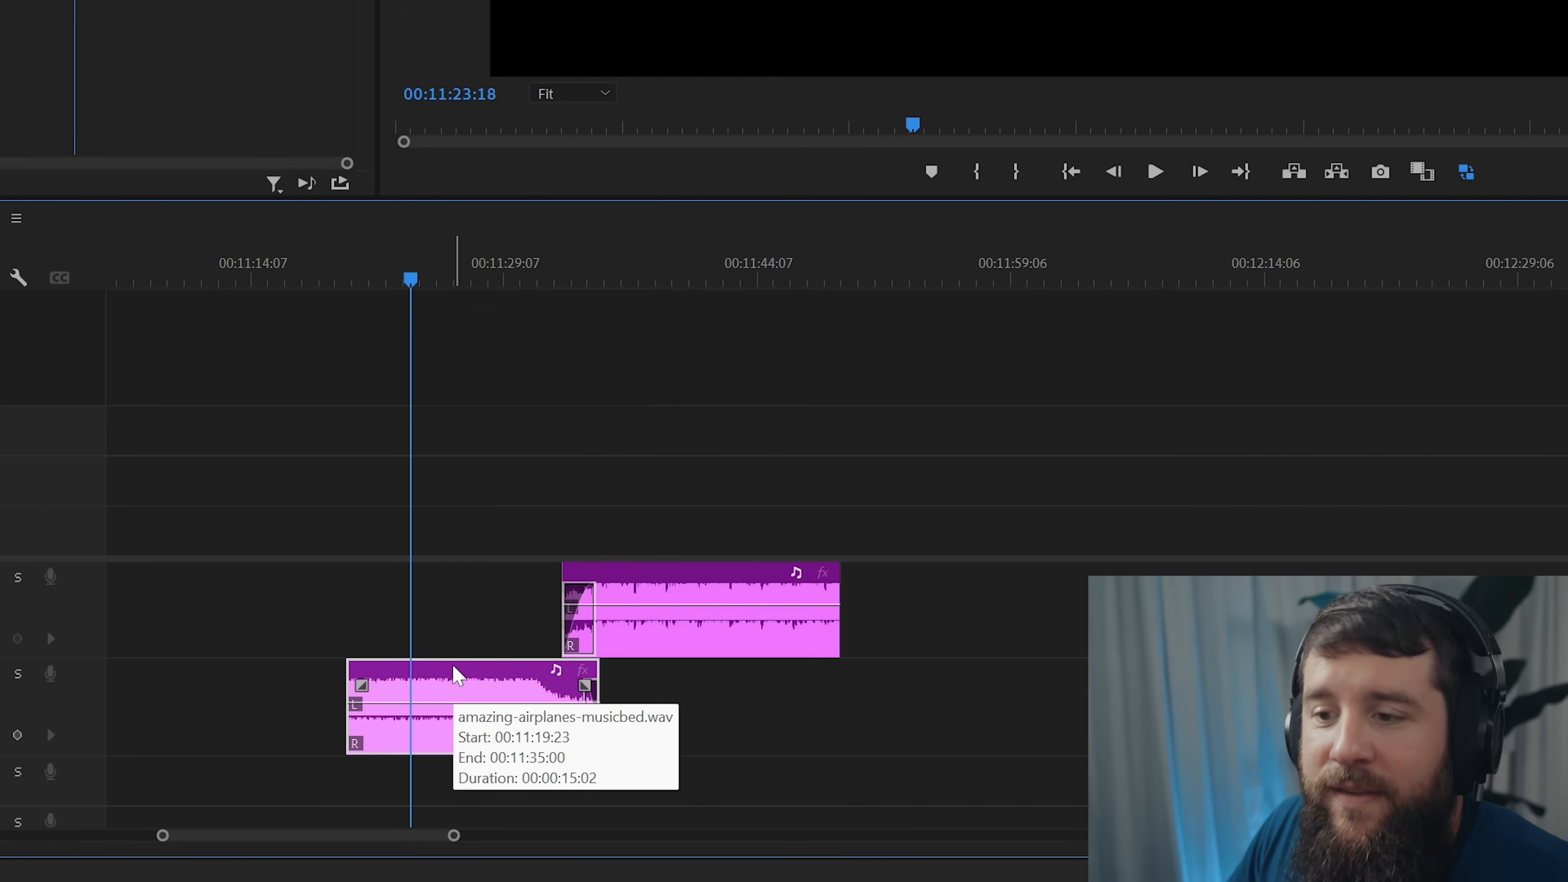
left_click(690, 641)
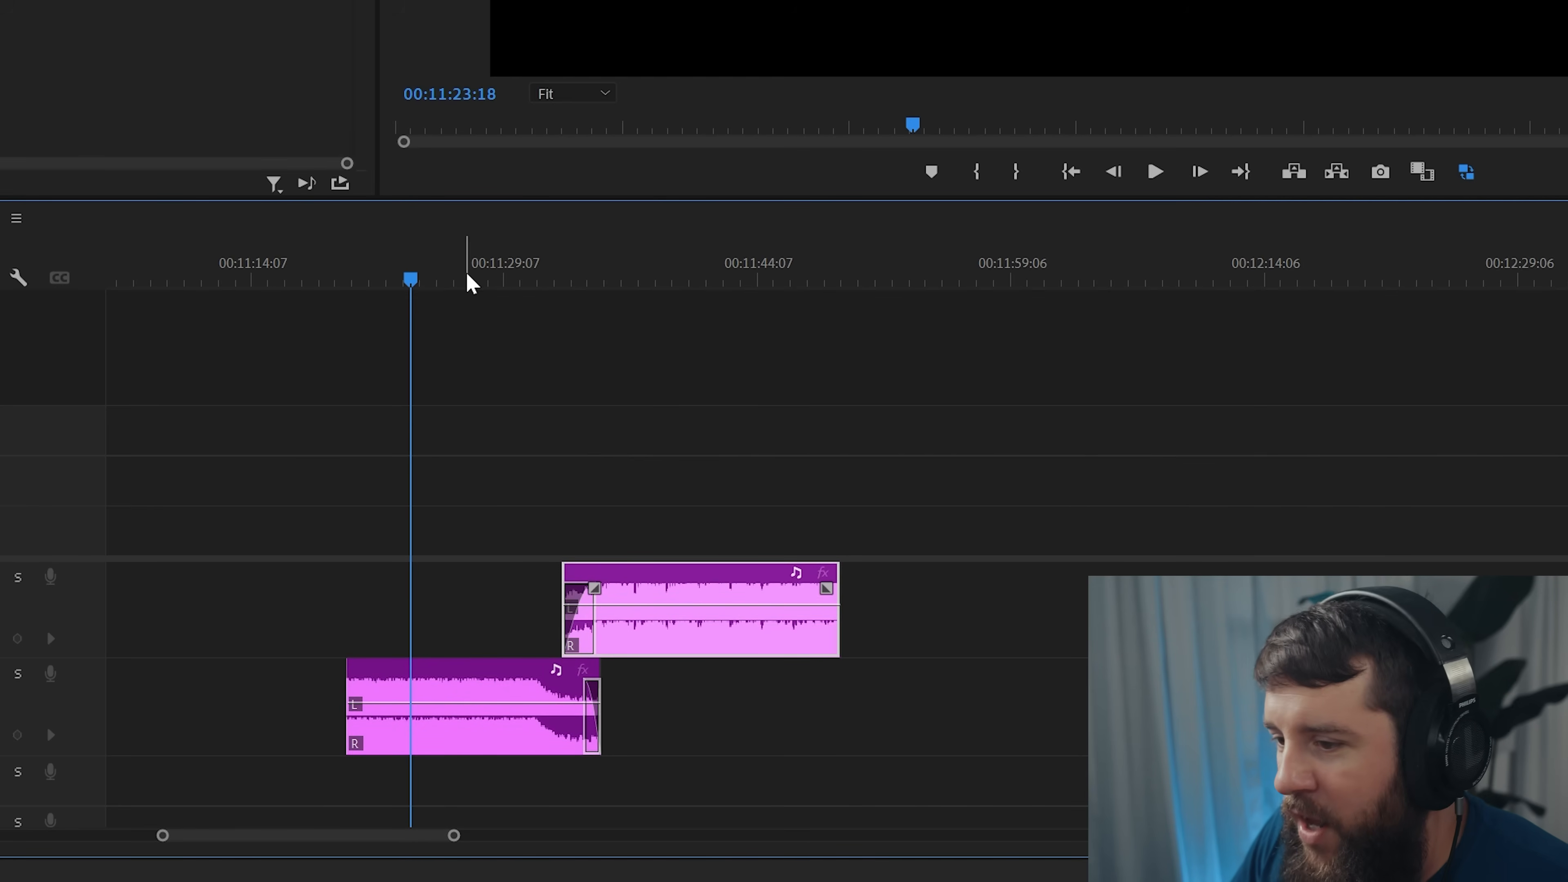
Step: Play part of the lower purple clip, then part of the upper purple clip from 00:11:39:02, to compare their sound
left_click(445, 737)
key("space")
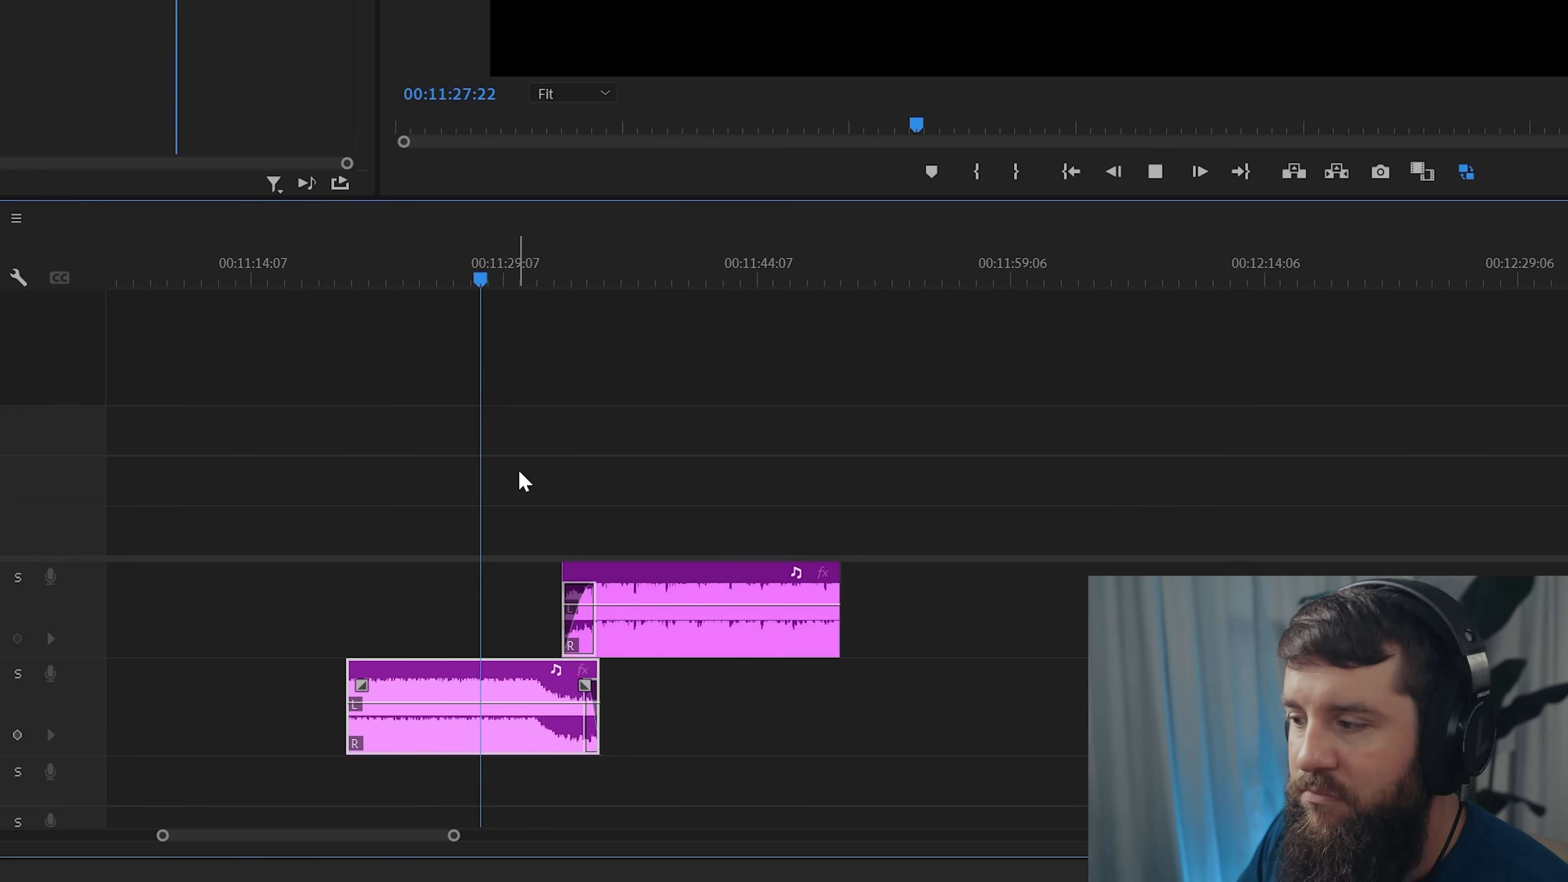
key("space")
left_click(706, 613)
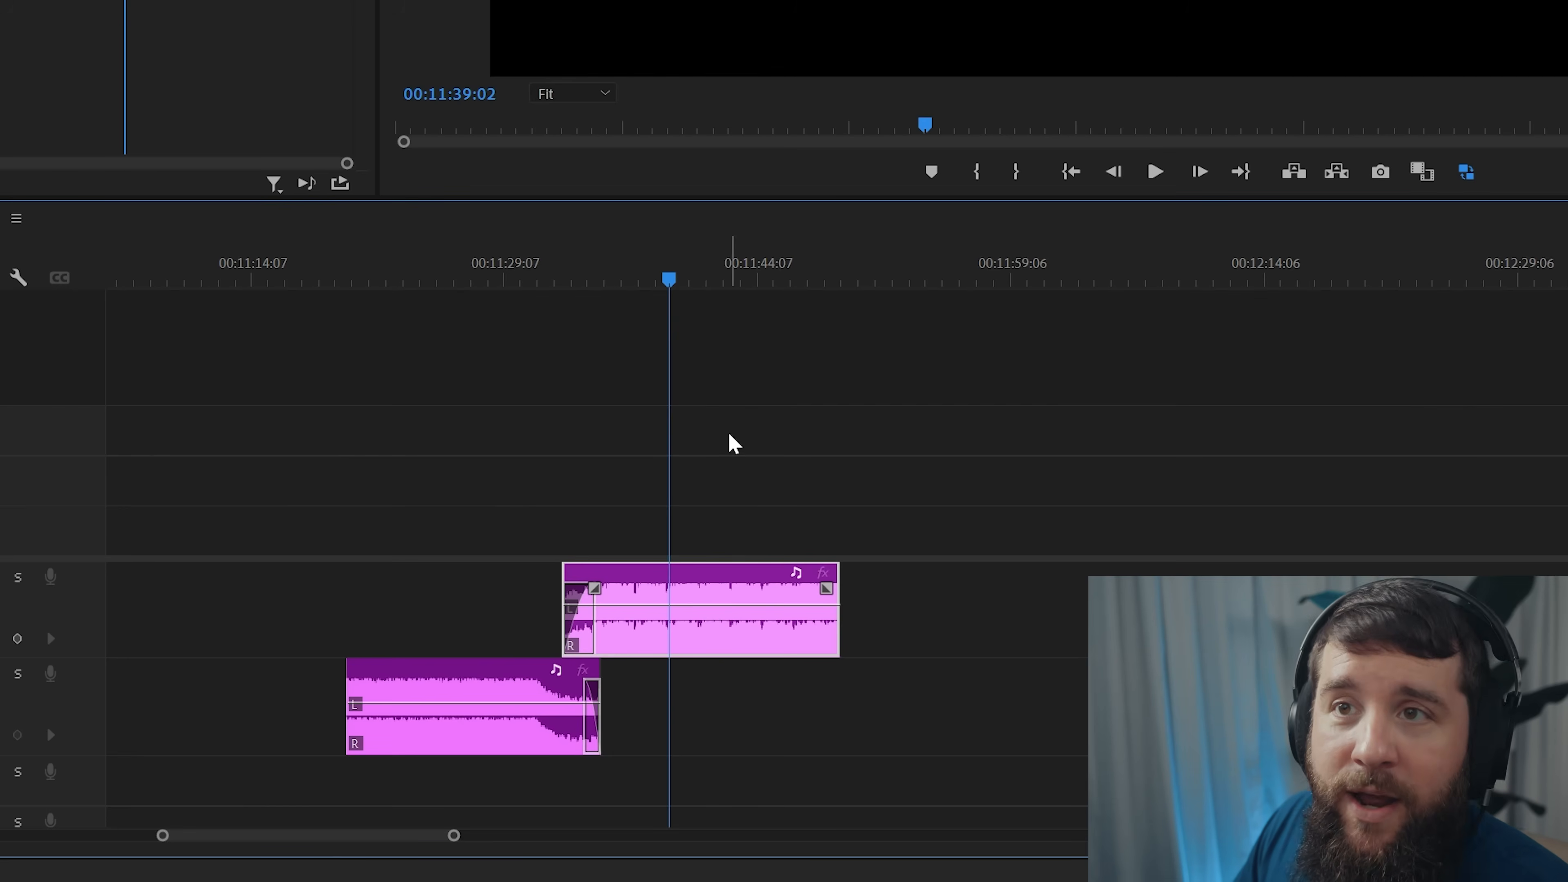
key("space")
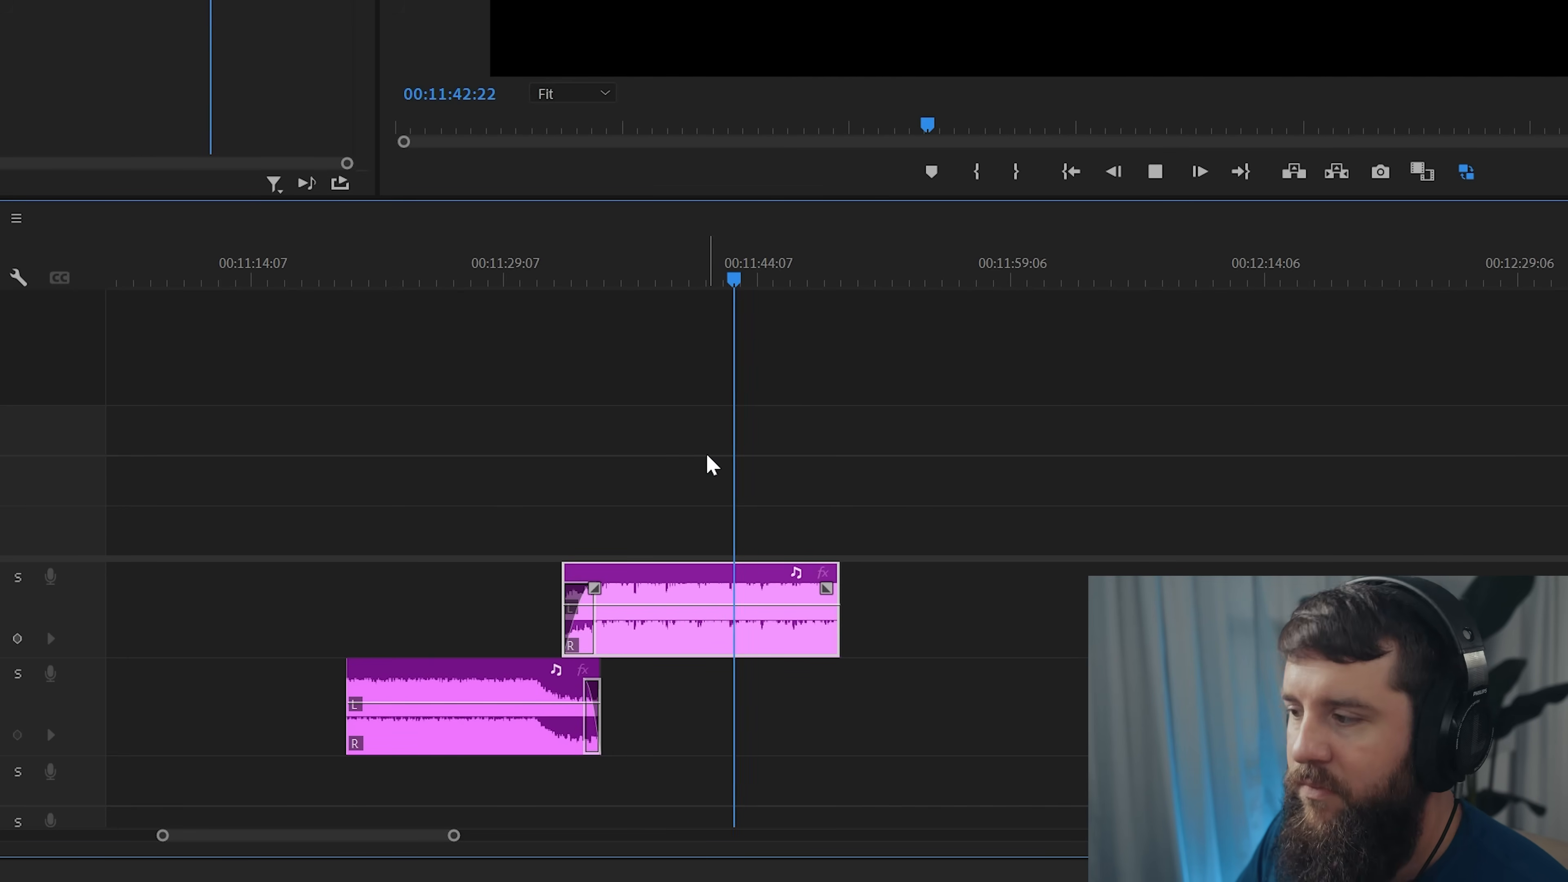
key("space")
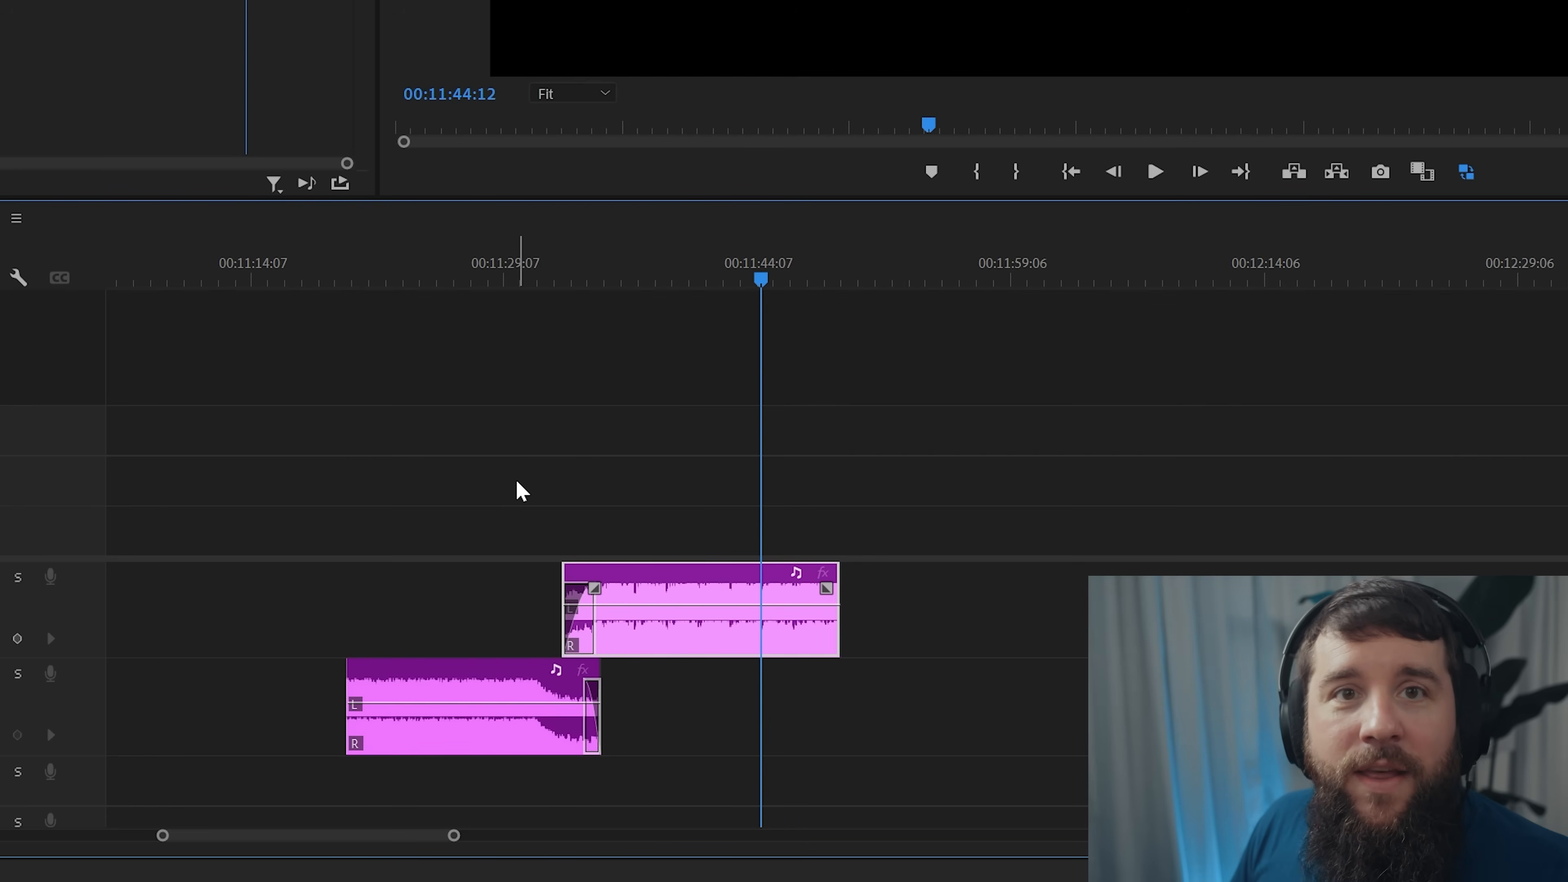
Step: Play the crossfade between the two purple music clips, starting from 00:11:28:21
left_click(547, 281)
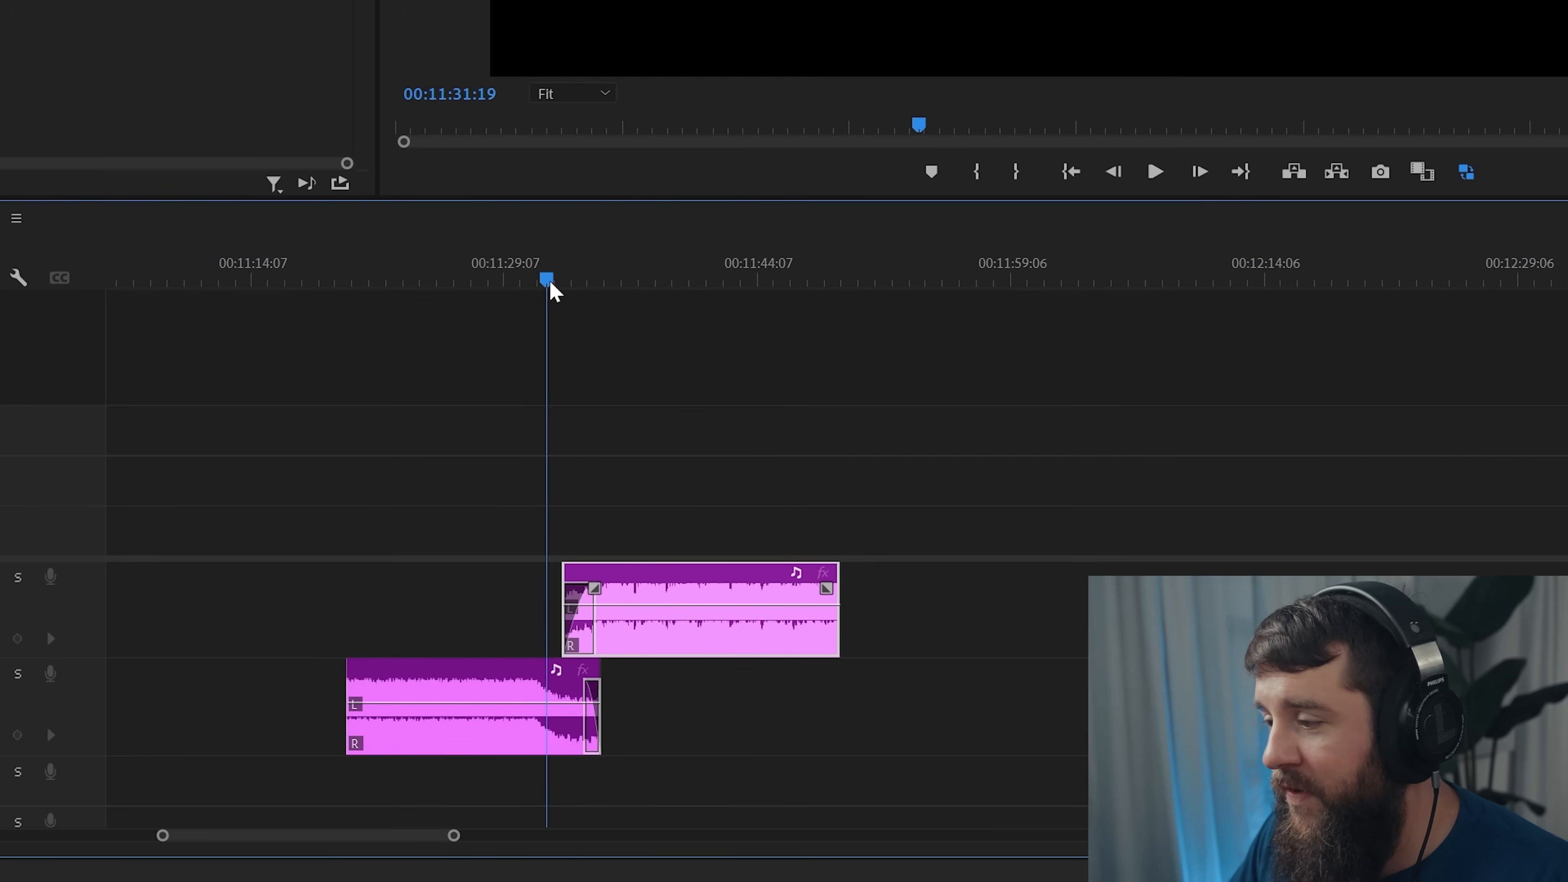
key("=")
key("=")
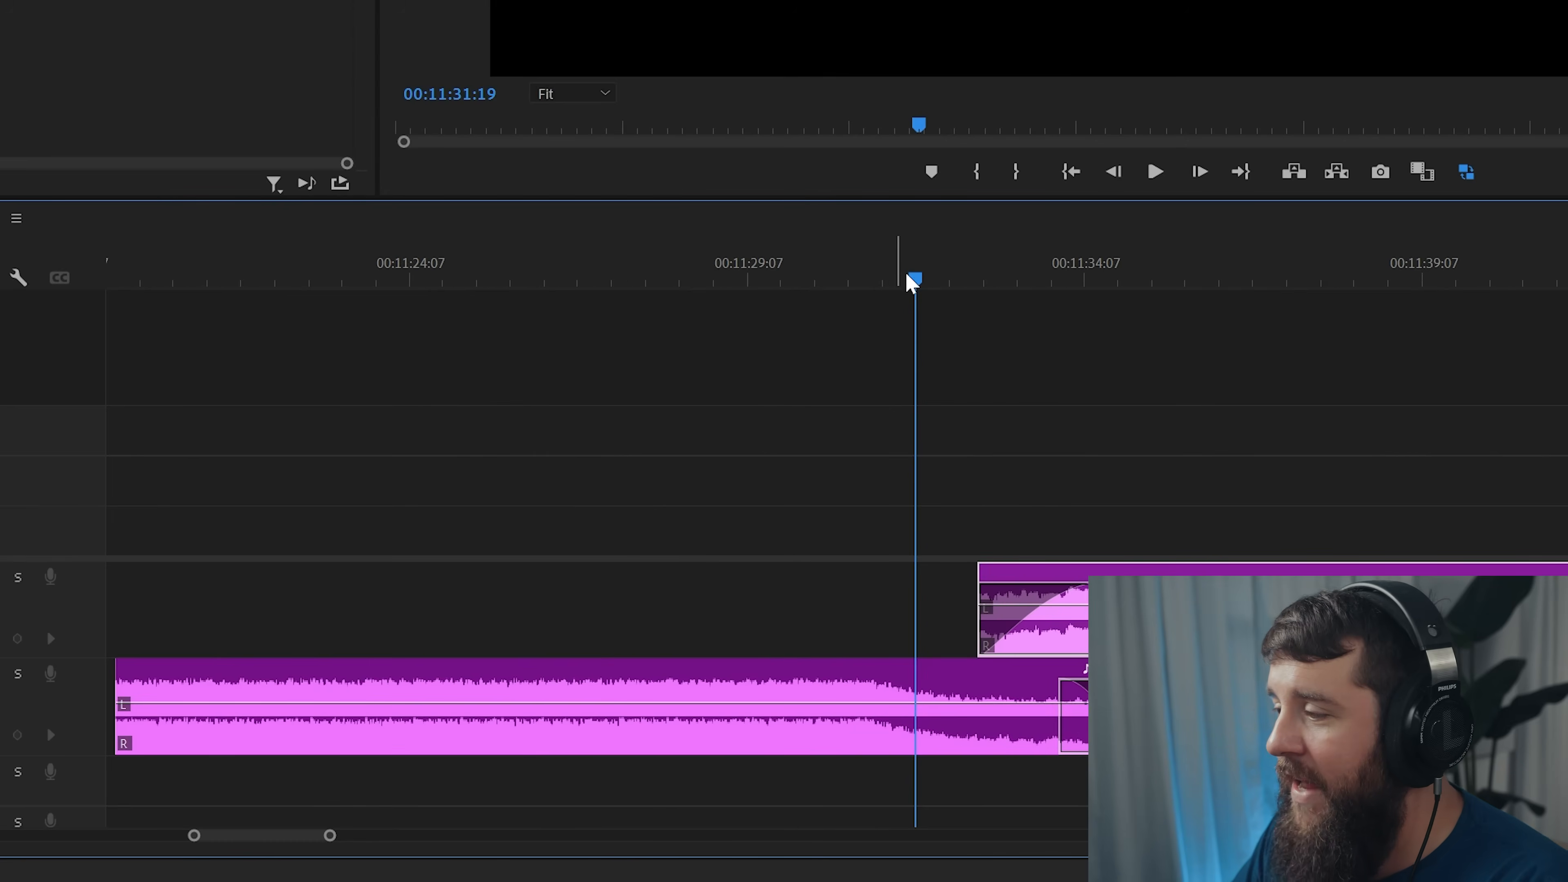
scroll(900, 364, "right", 5)
left_click(426, 281)
left_click(351, 281)
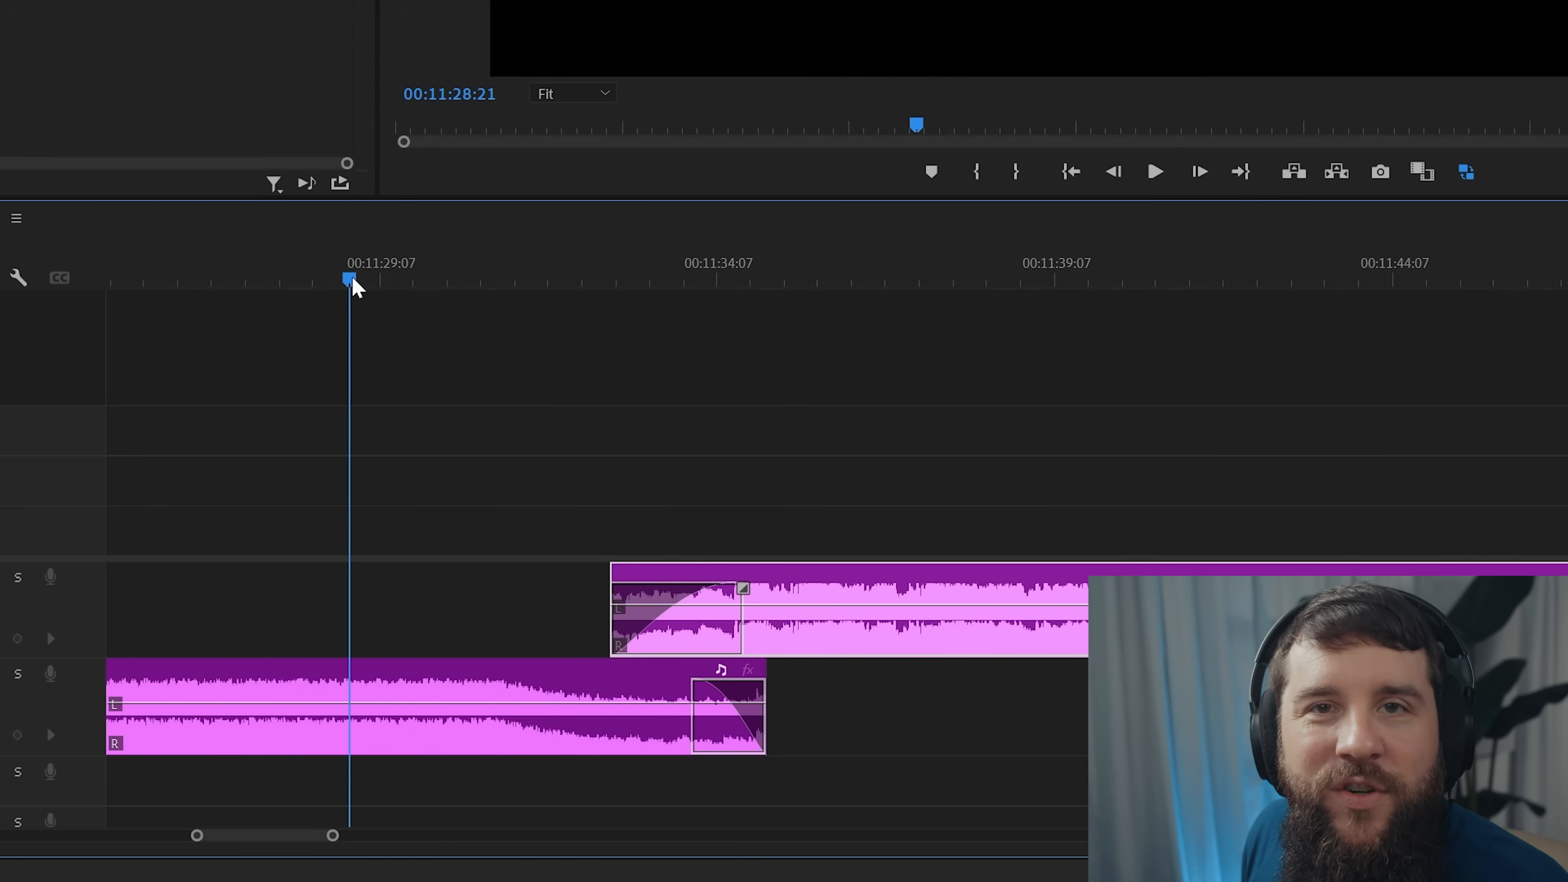
key("space")
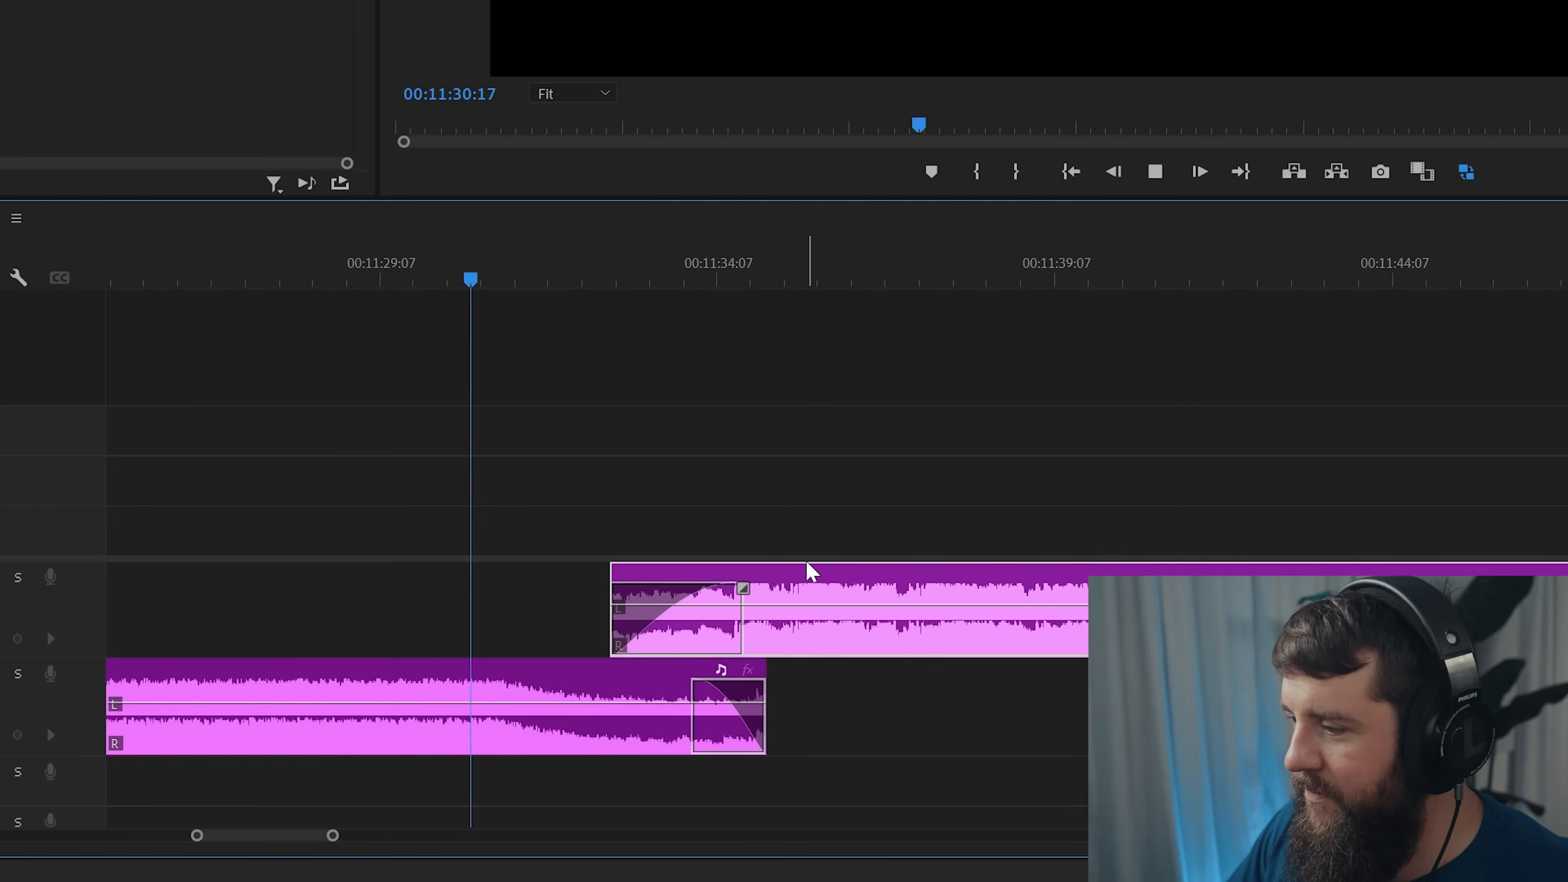
scroll(860, 511, "right", 2)
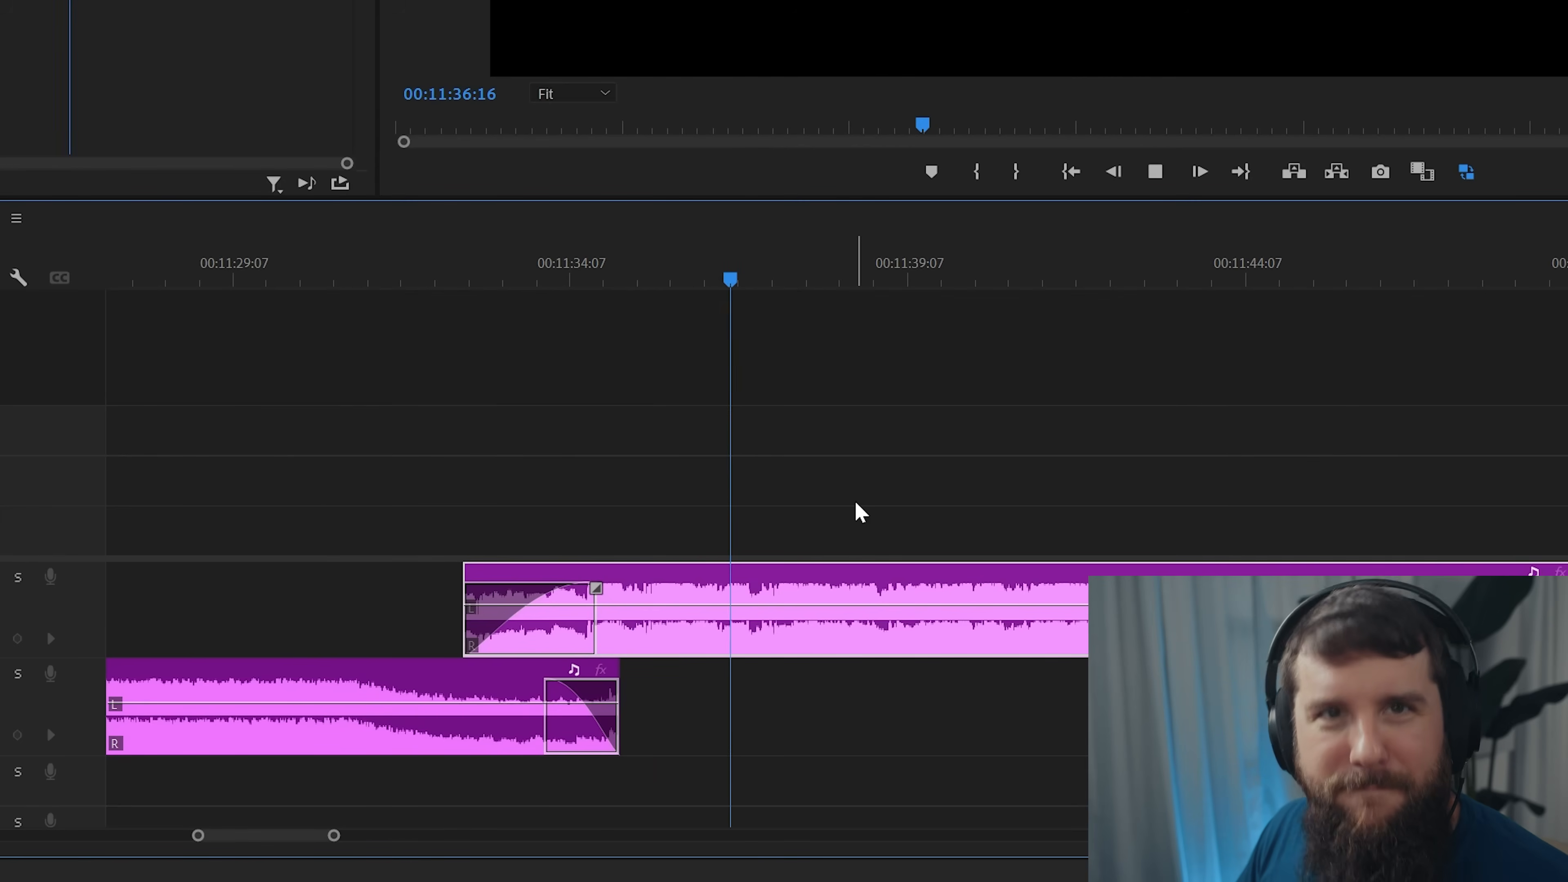
Step: Stop the purple crossfade, then compare part of the upper blue clip from 00:20:05:07 with part of the lower blue clip
key("space")
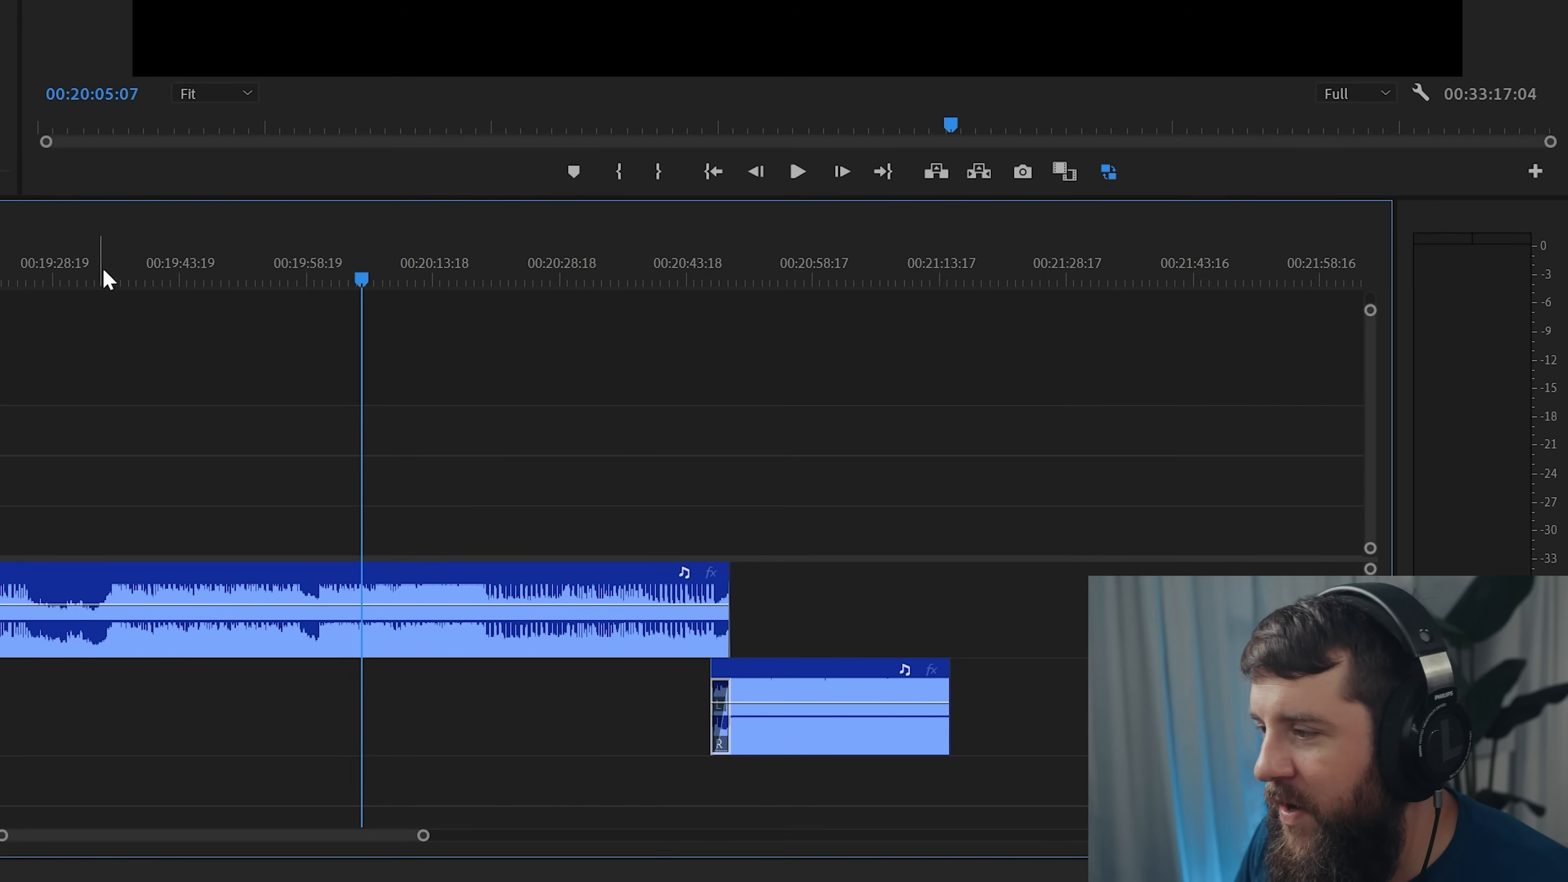
key("space")
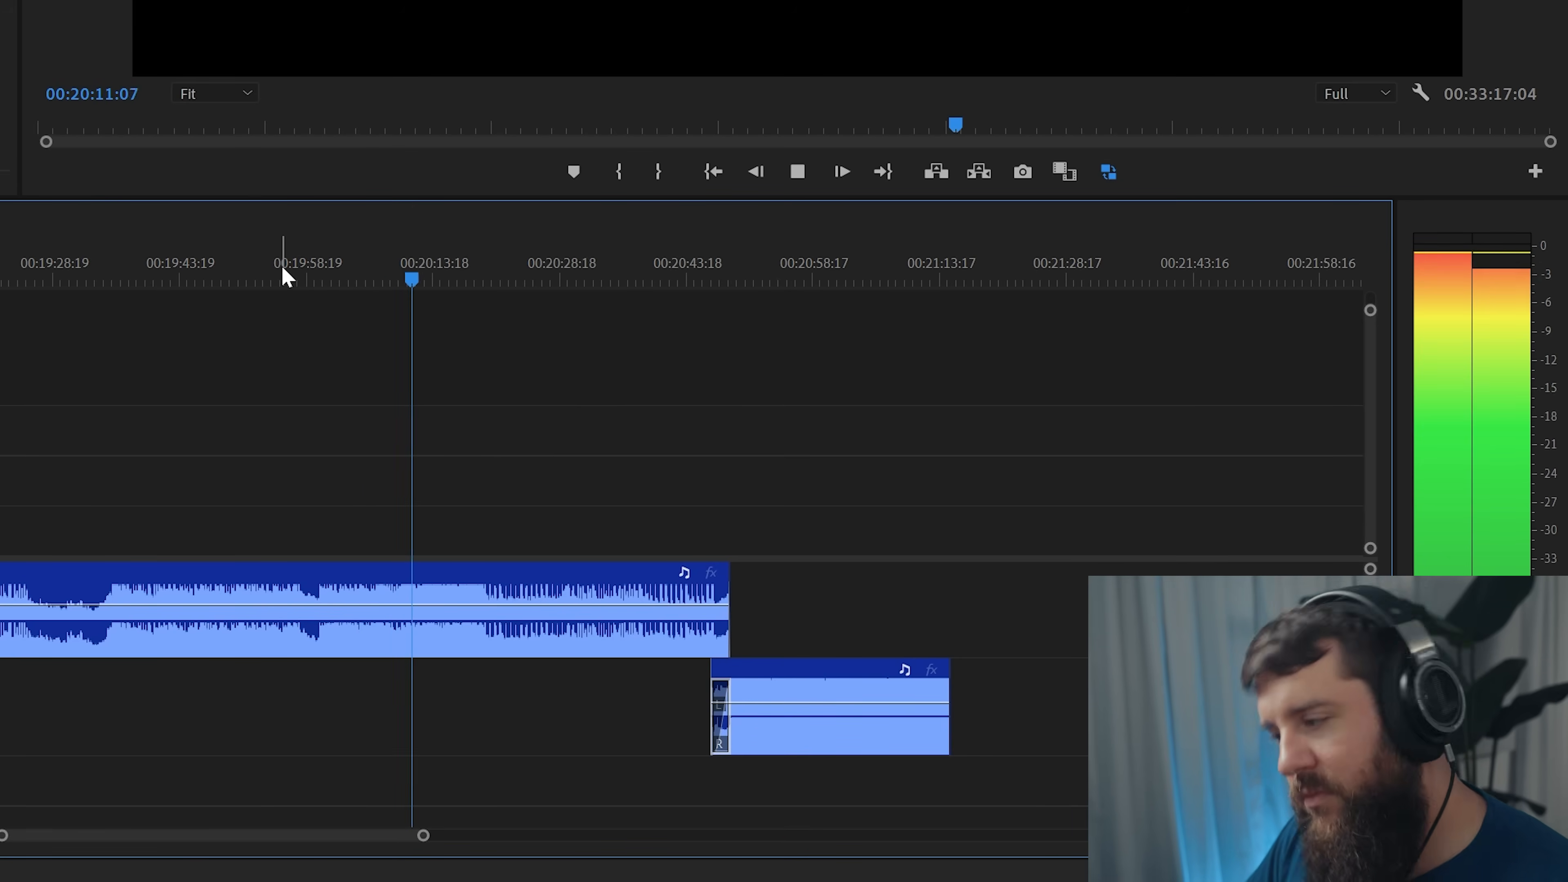
left_click(763, 266)
key("space")
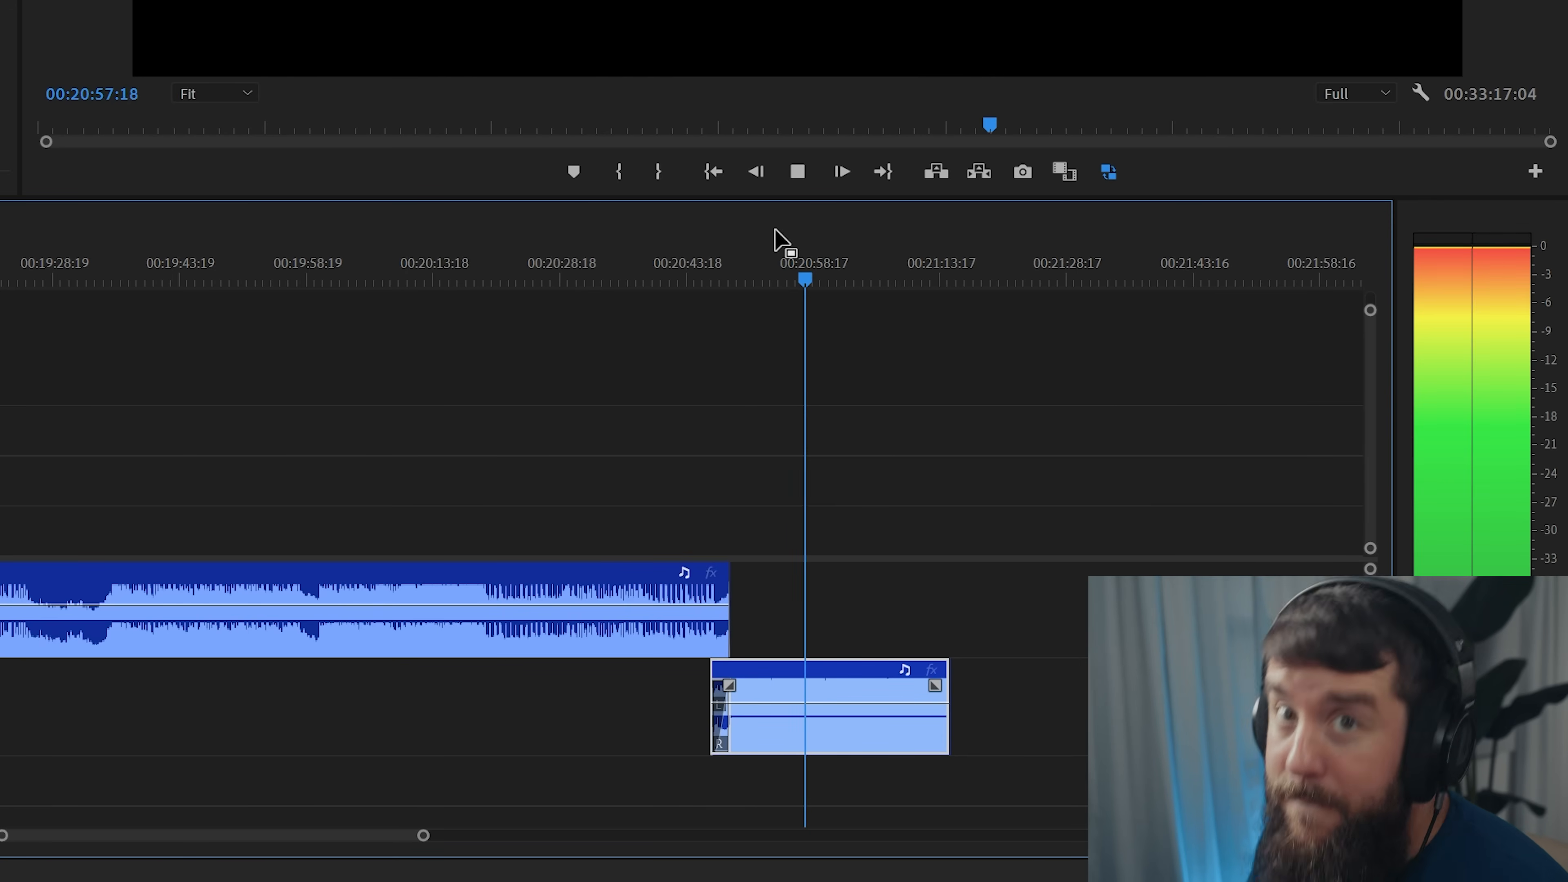
key("space")
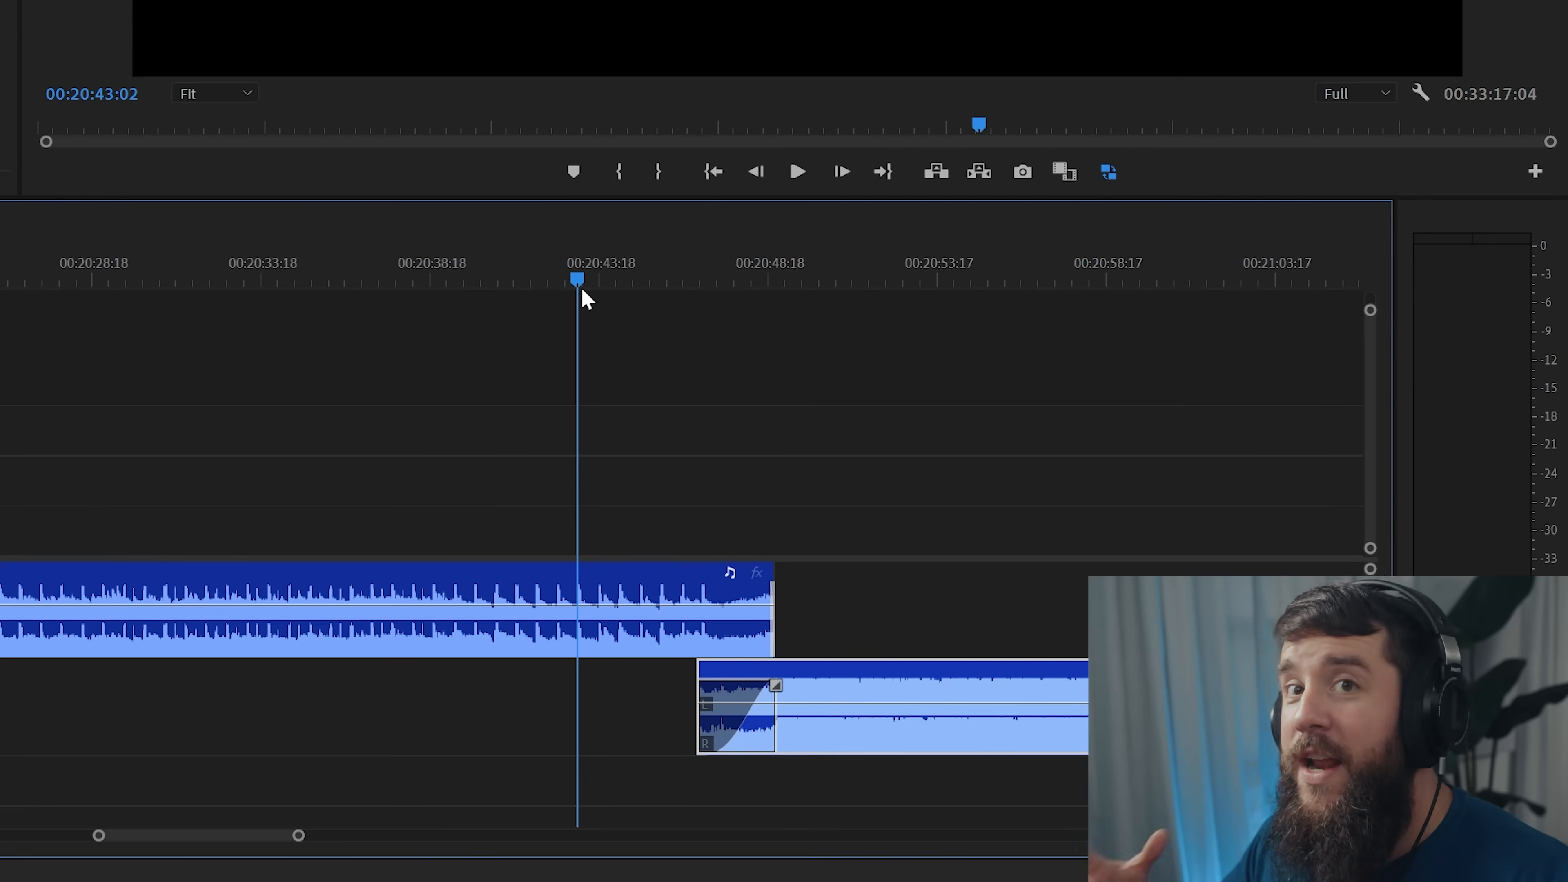
Step: Play the crossfade between the two blue music clips, starting from 00:20:43:02
scroll(574, 378, "down", 5)
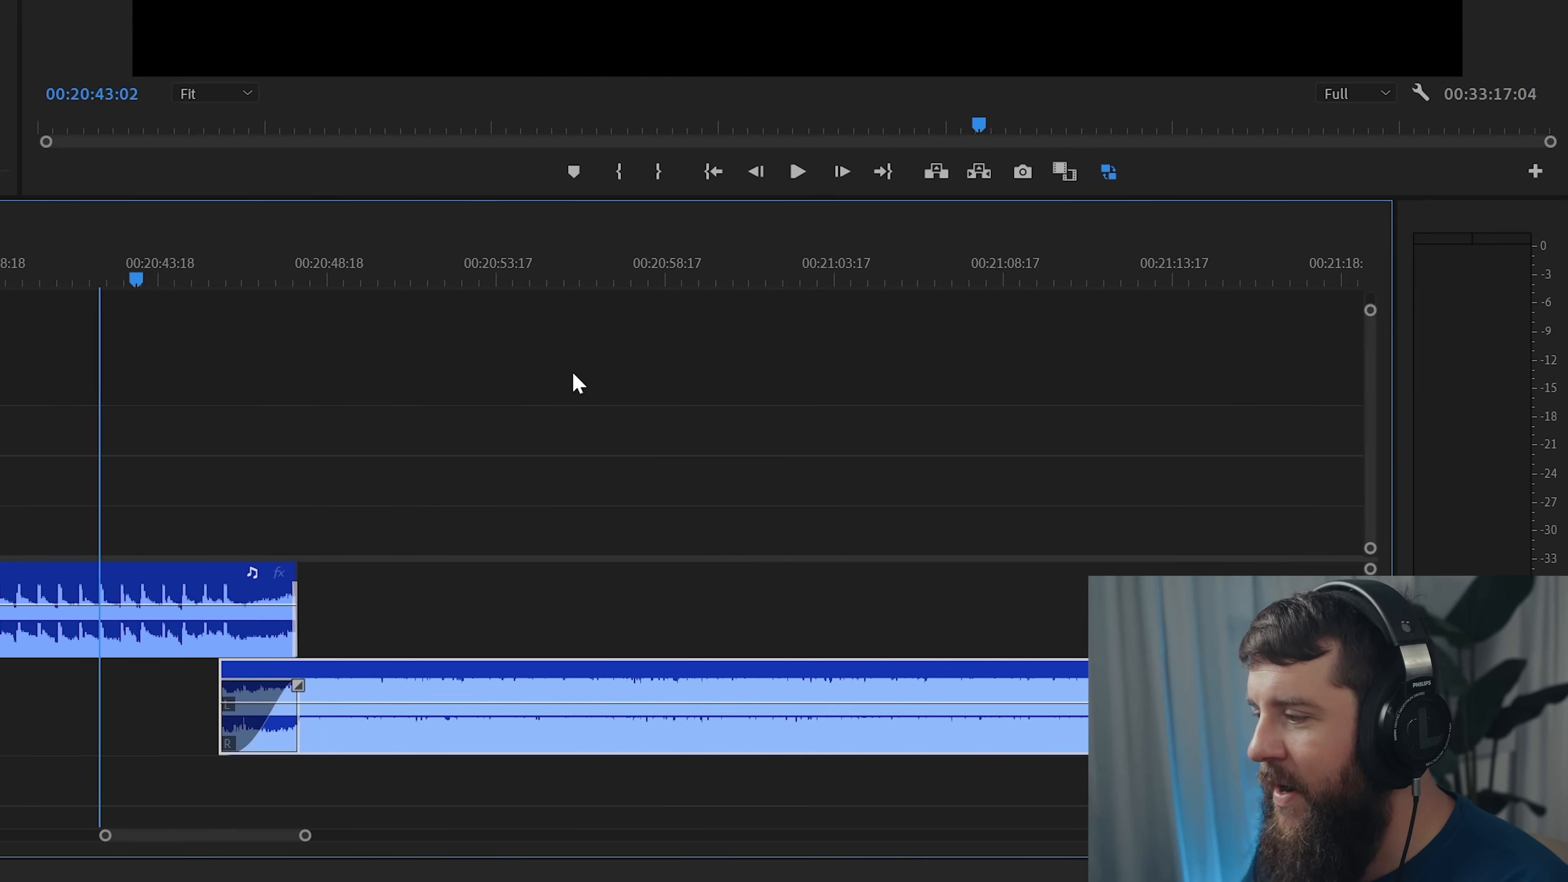
key("space")
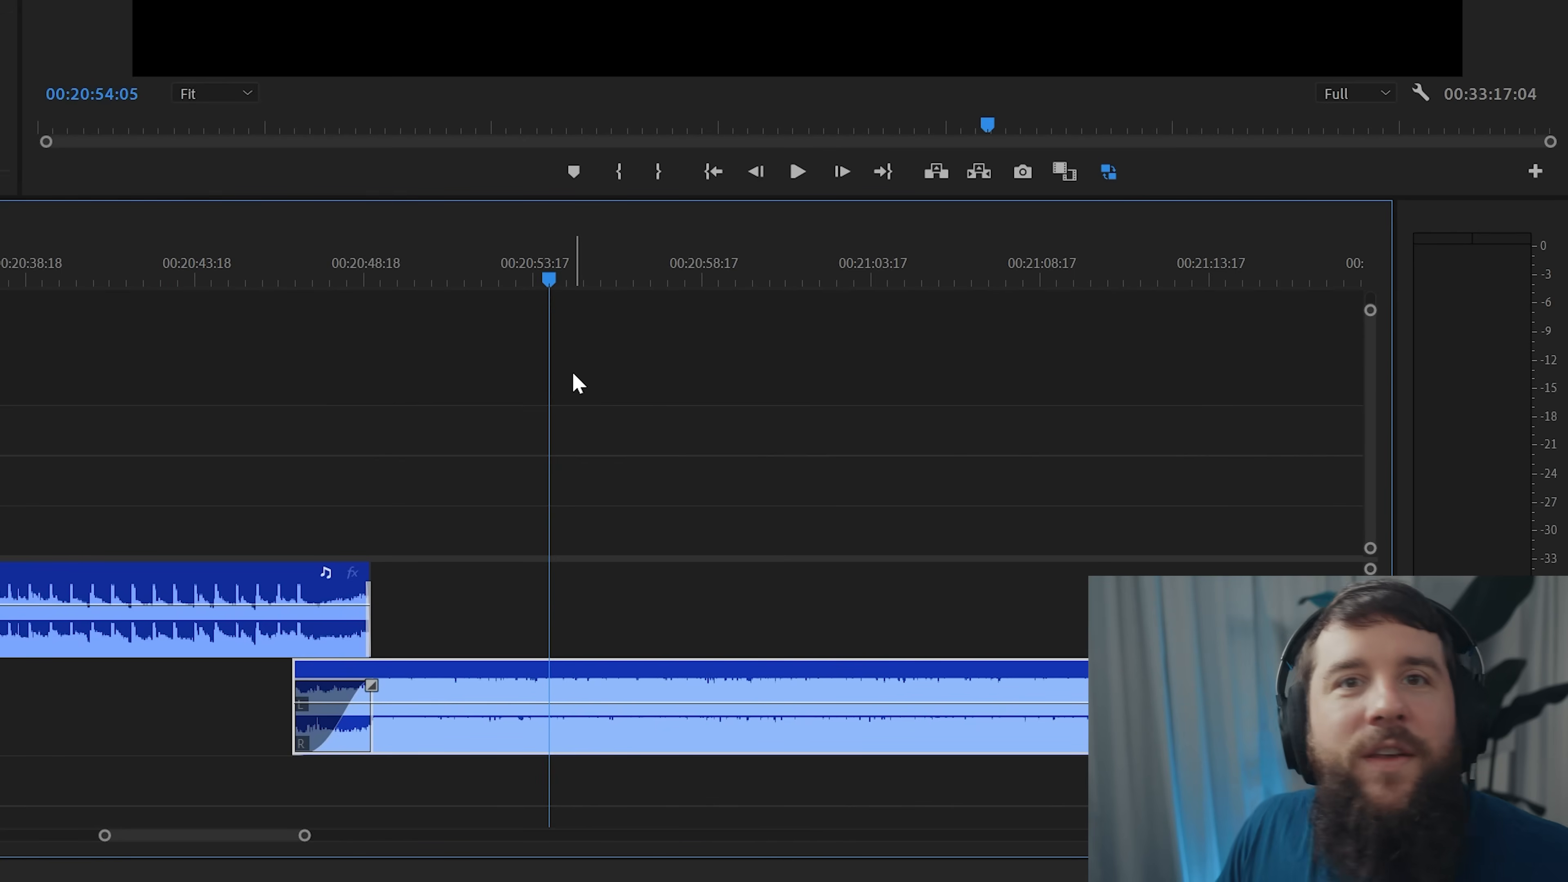
Step: Play part of the lower yellow clip from 00:29:28:05, then part of the upper yellow clip from 00:30:49:01, to compare their sound
scroll(573, 374, "right", 3)
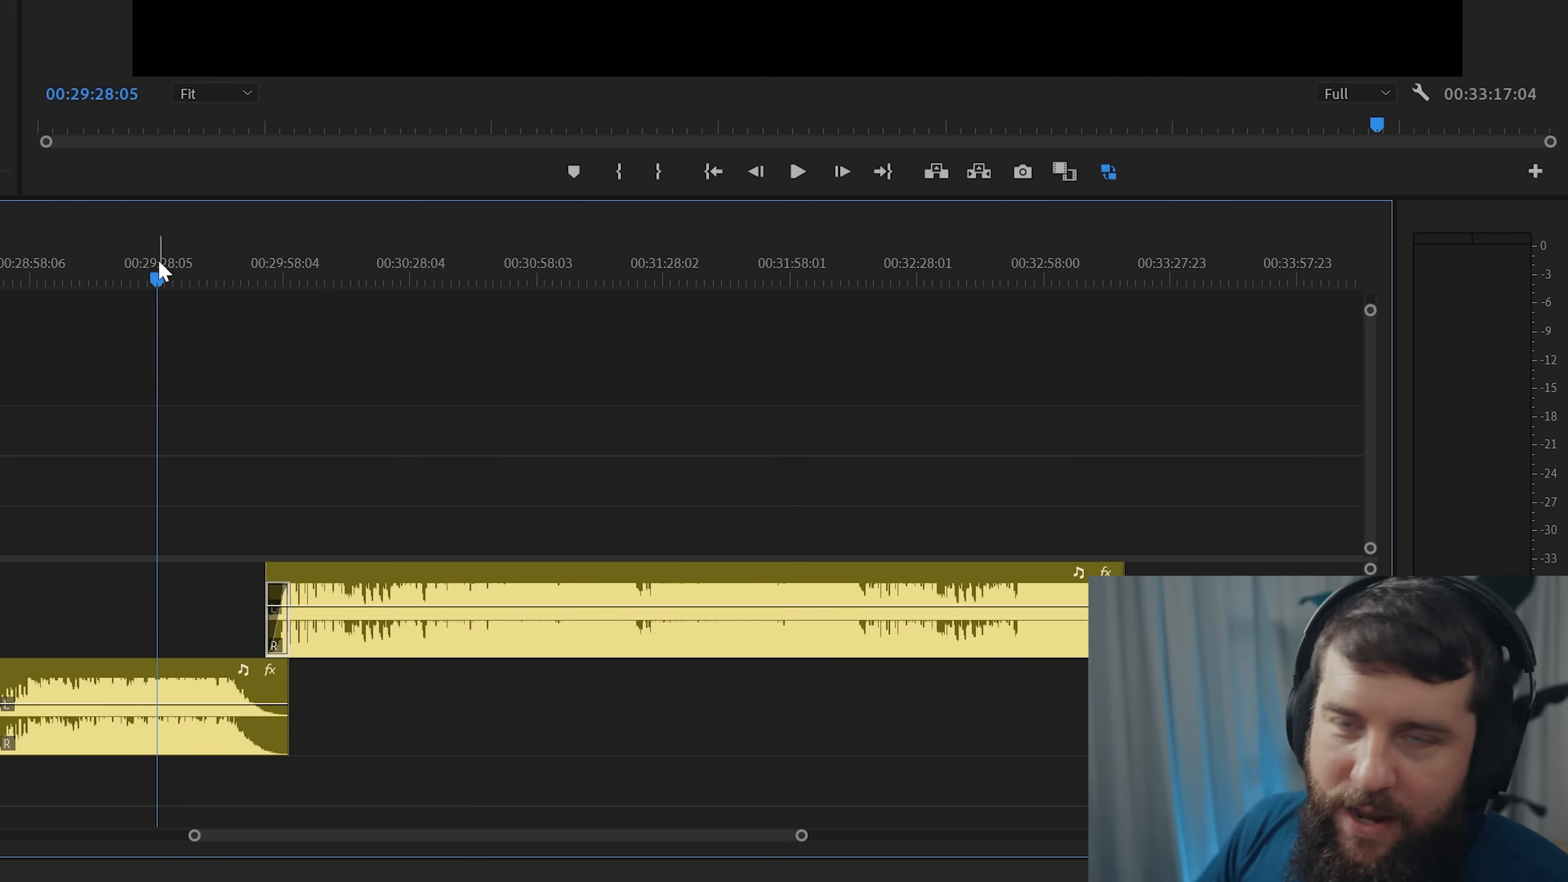
key("space")
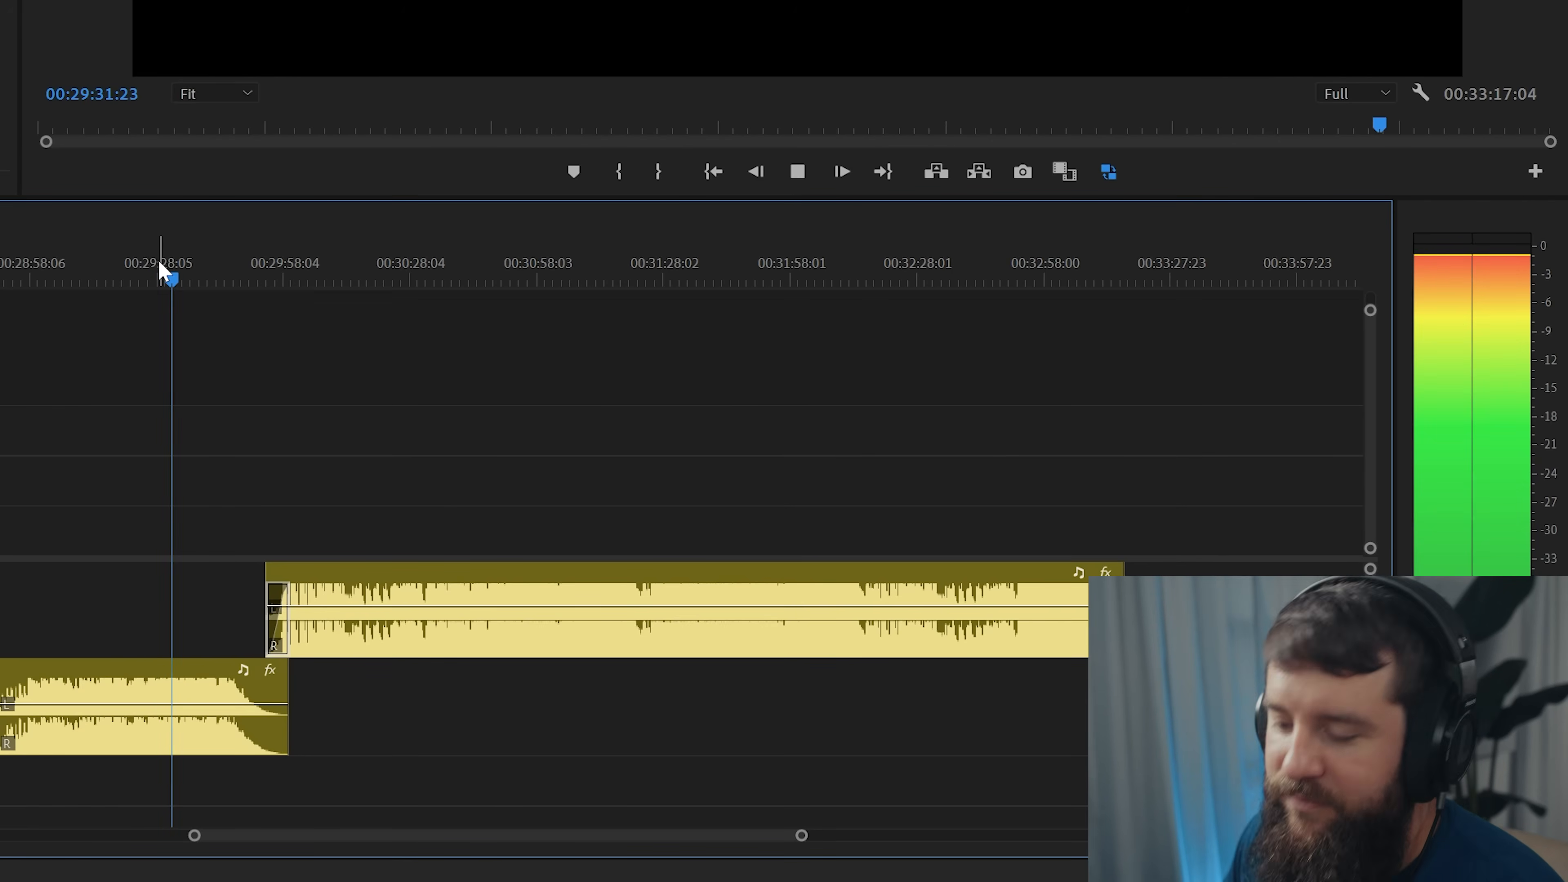
key("space")
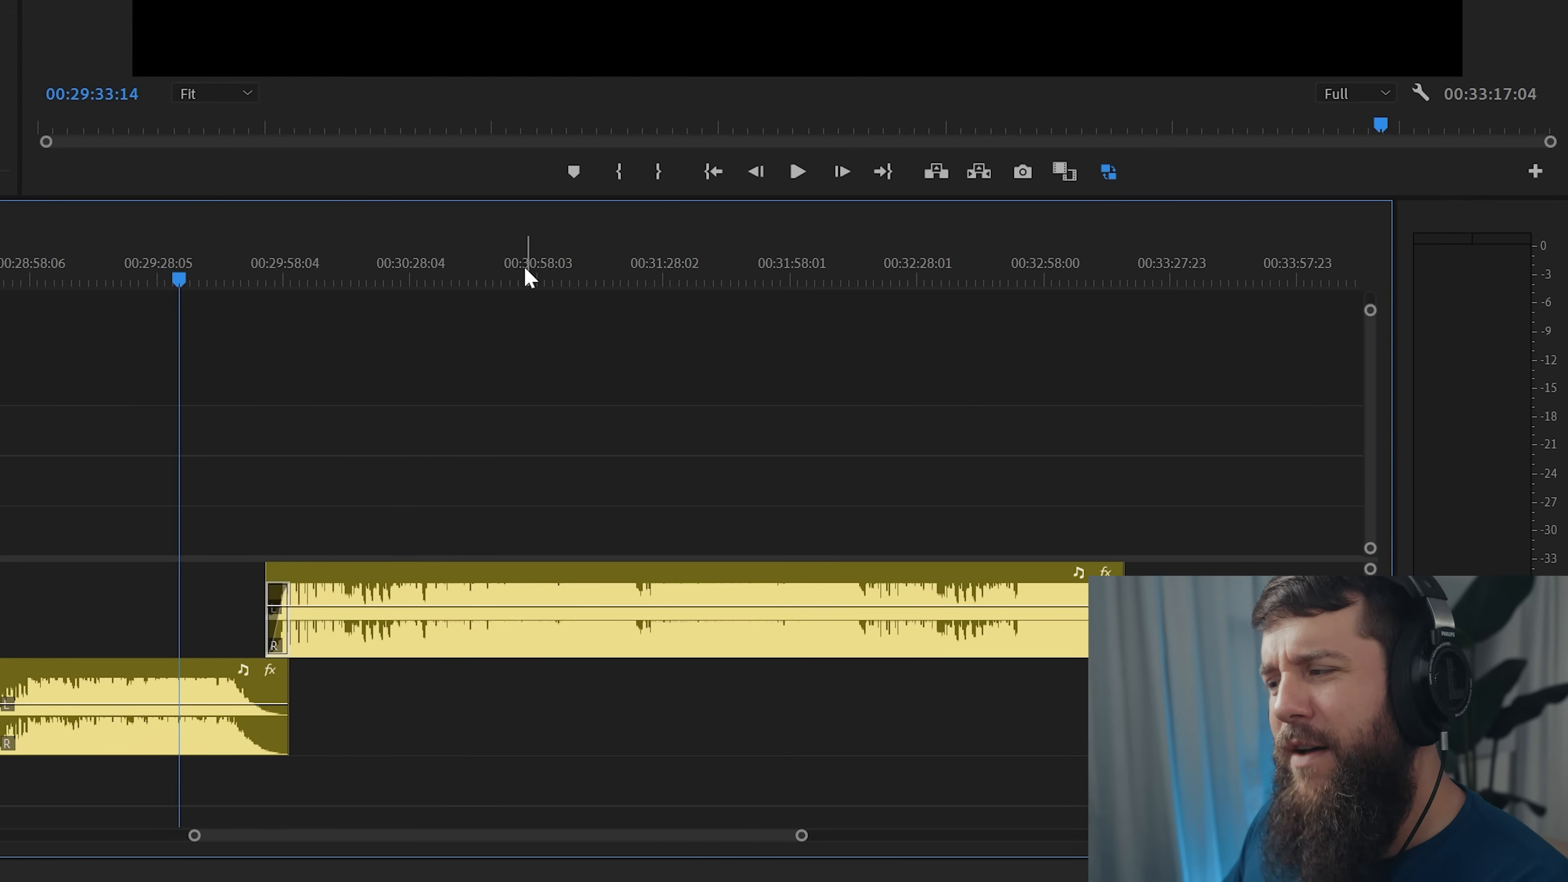
left_click(499, 278)
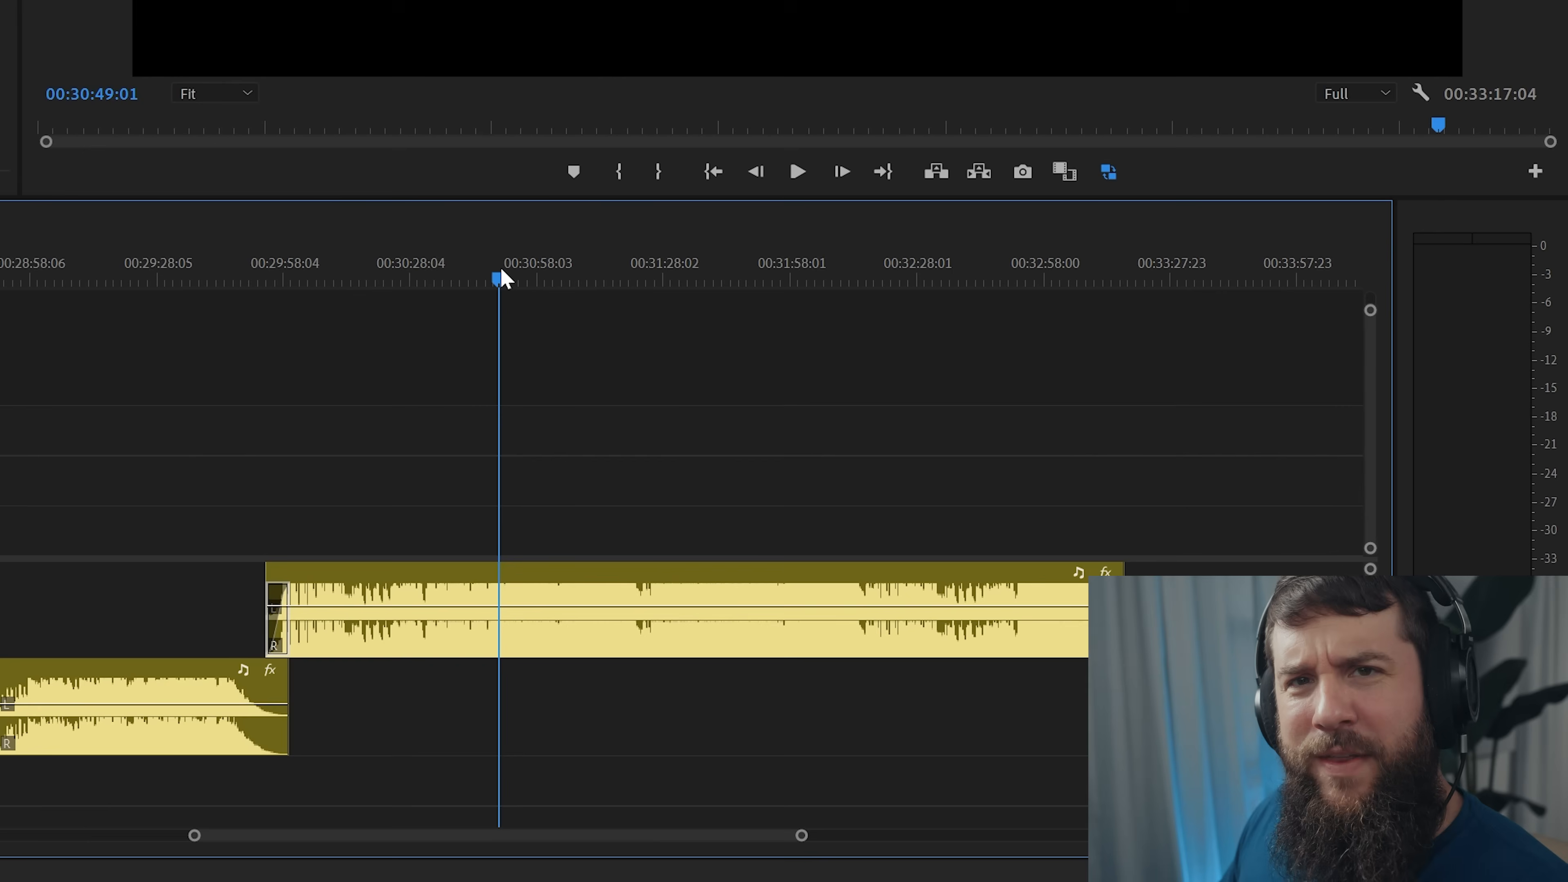
key("space")
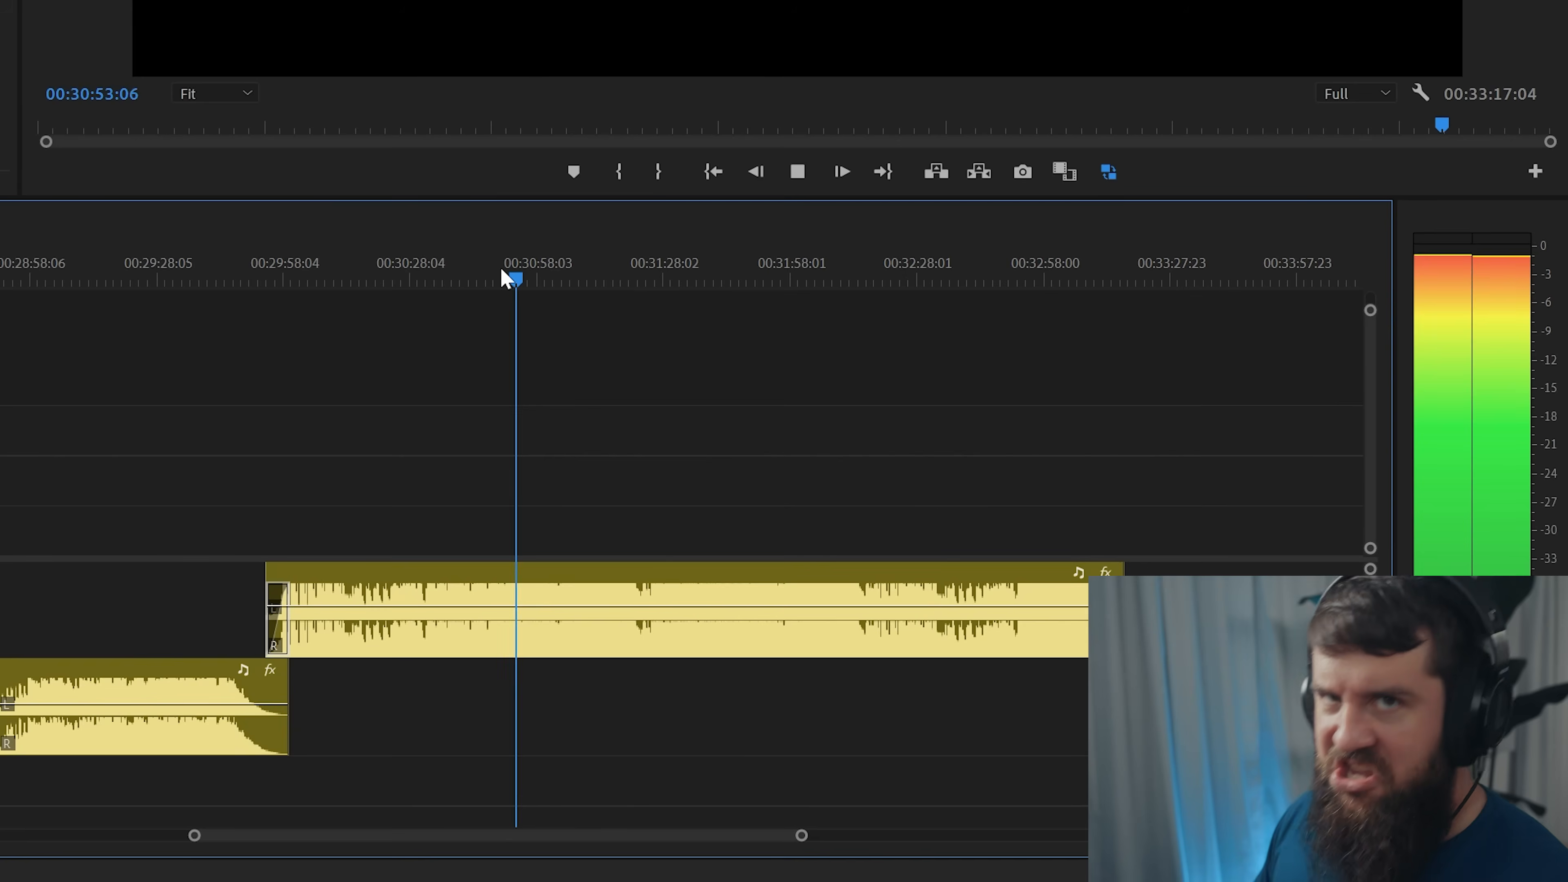
key("space")
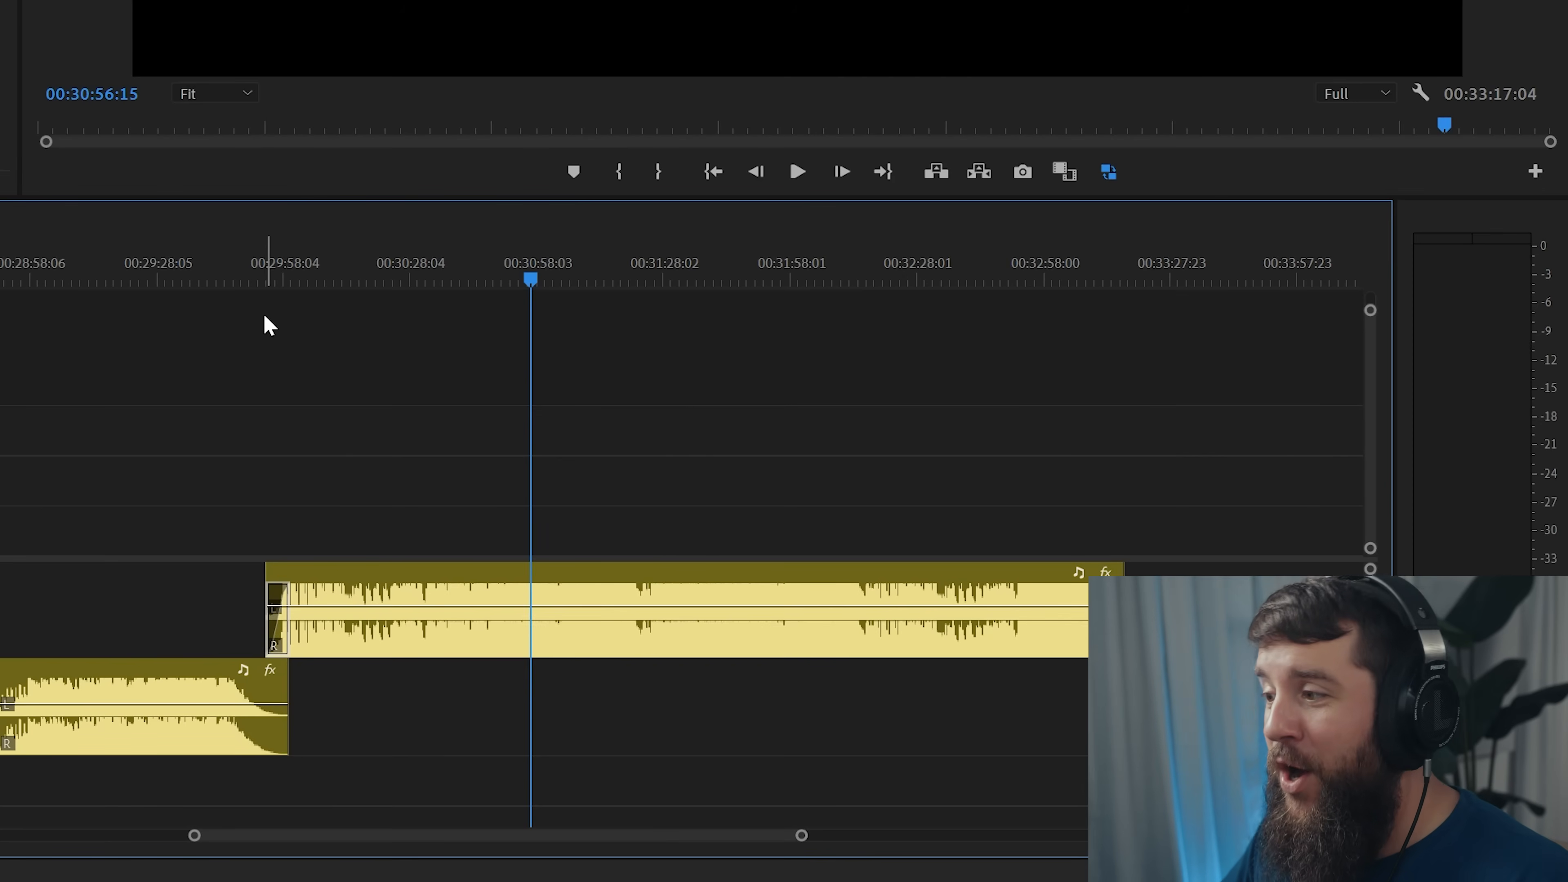
Step: Play the crossfade between the two yellow music clips, starting just before 00:29:43:05, and stop once the upper clip plays alone
left_click(234, 277)
key("=")
scroll(544, 426, "down", 5)
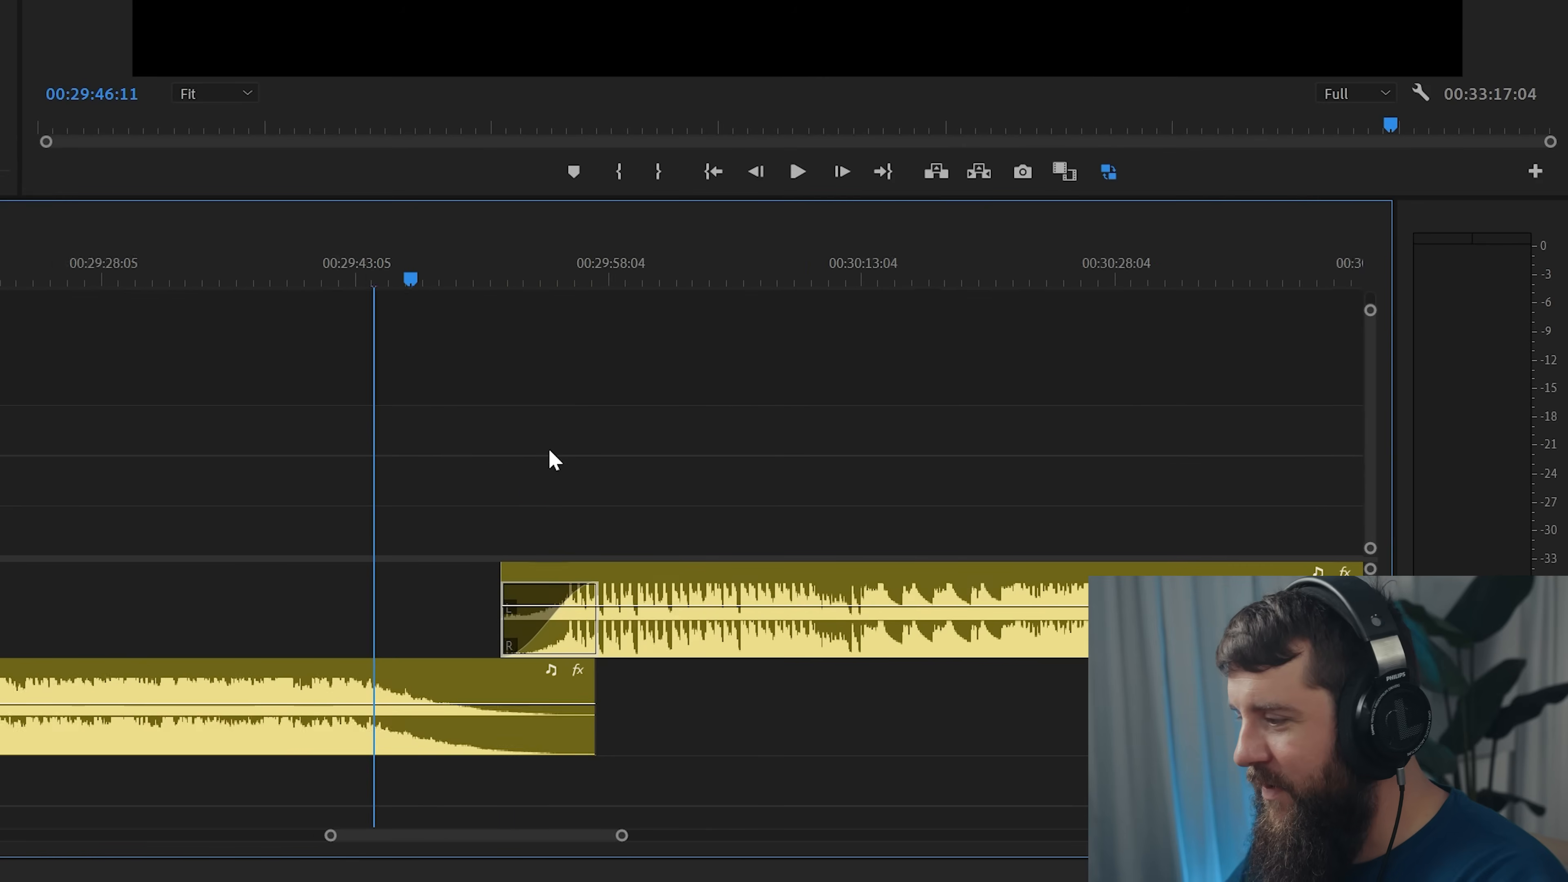
left_click(307, 279)
key("space")
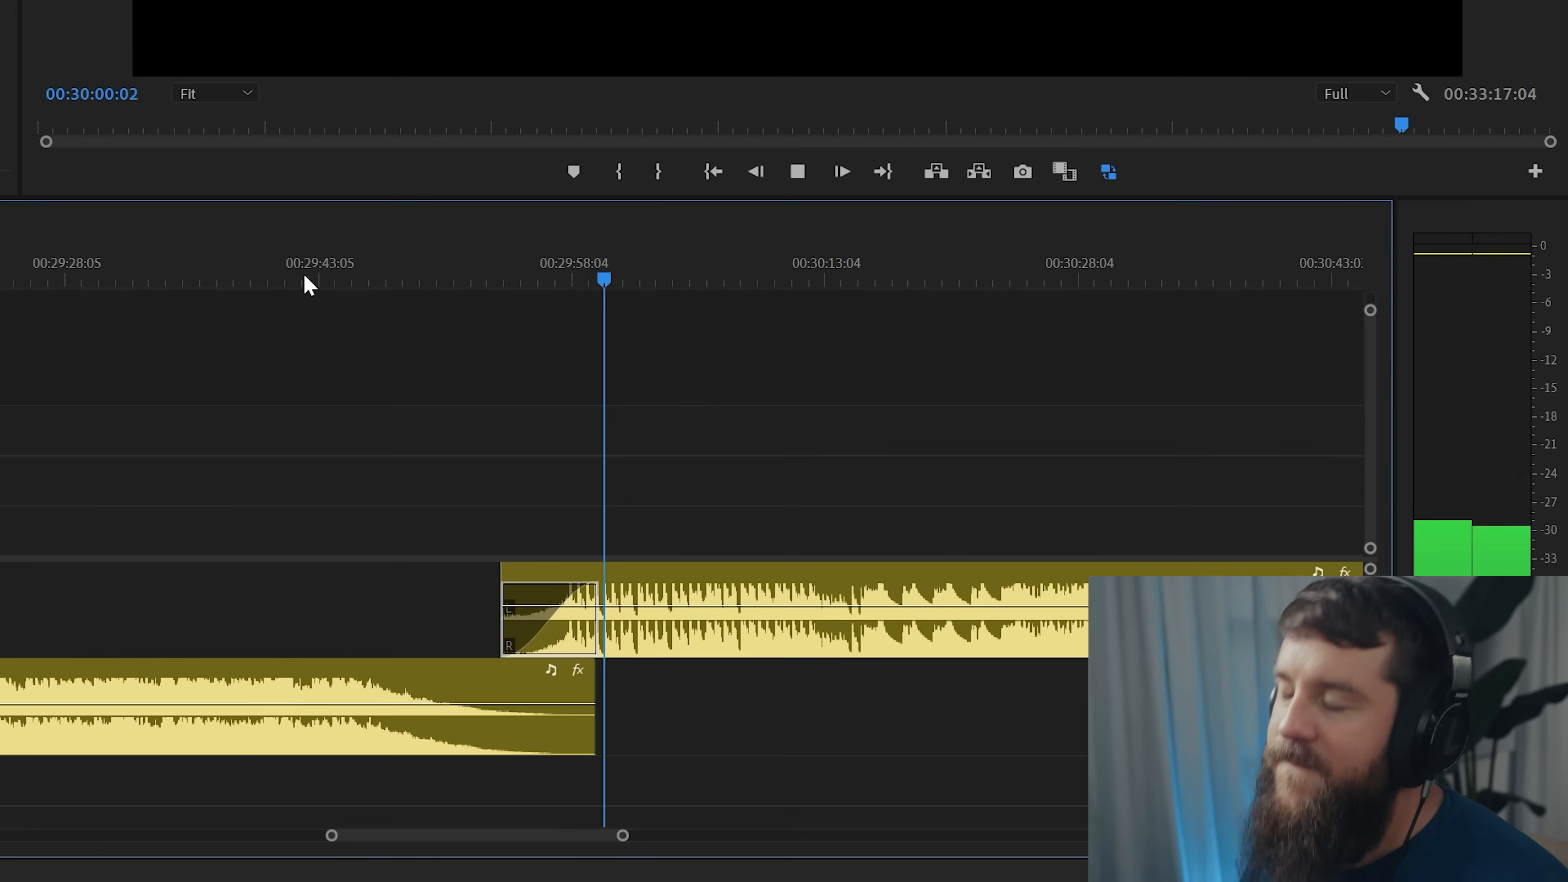
key("space")
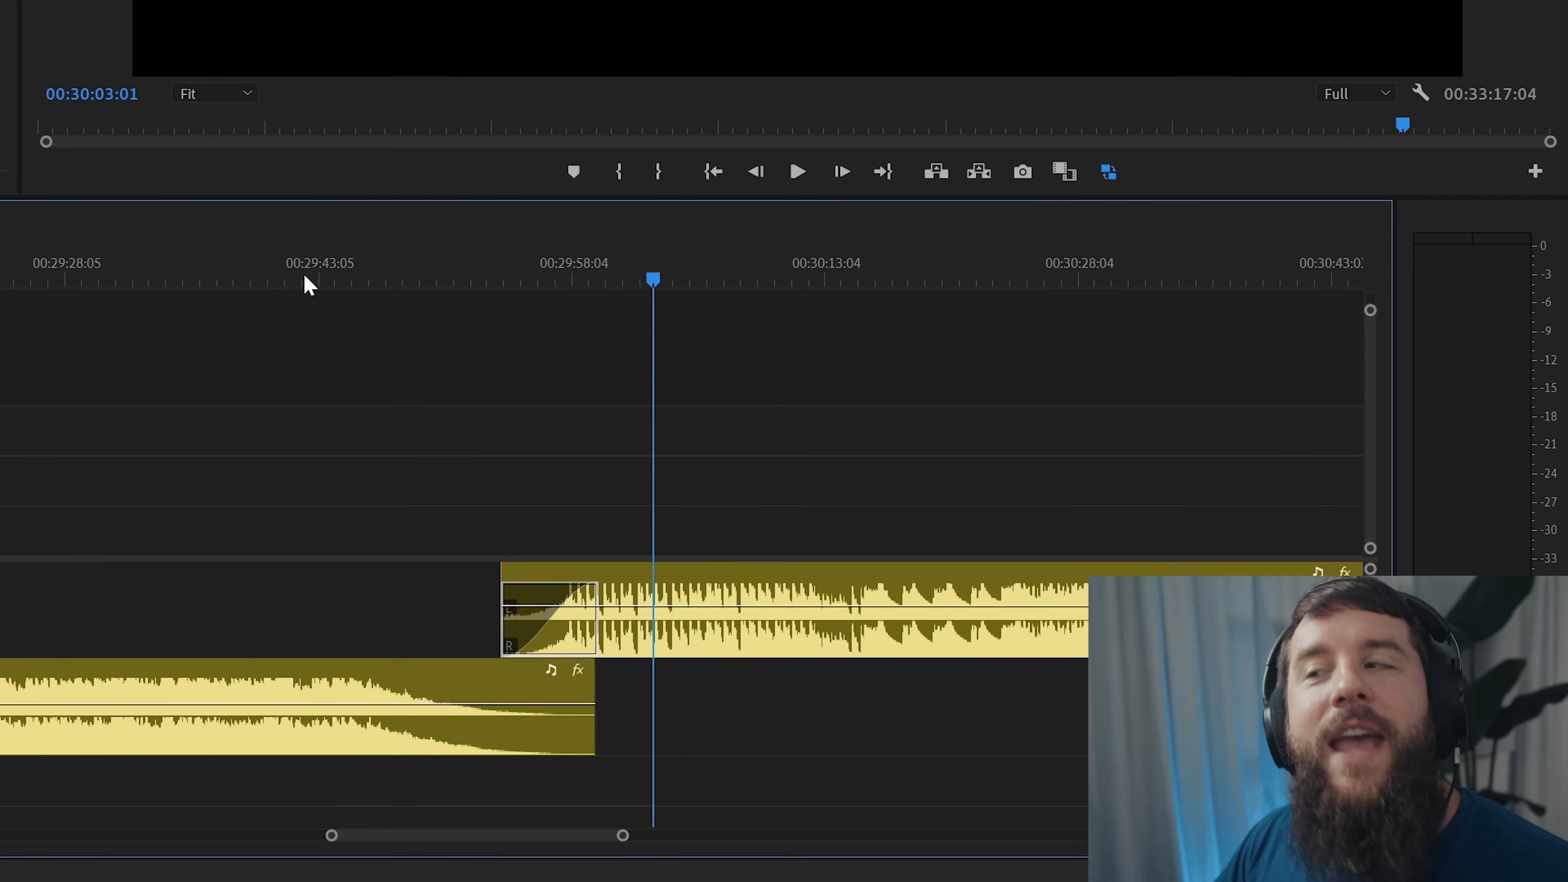